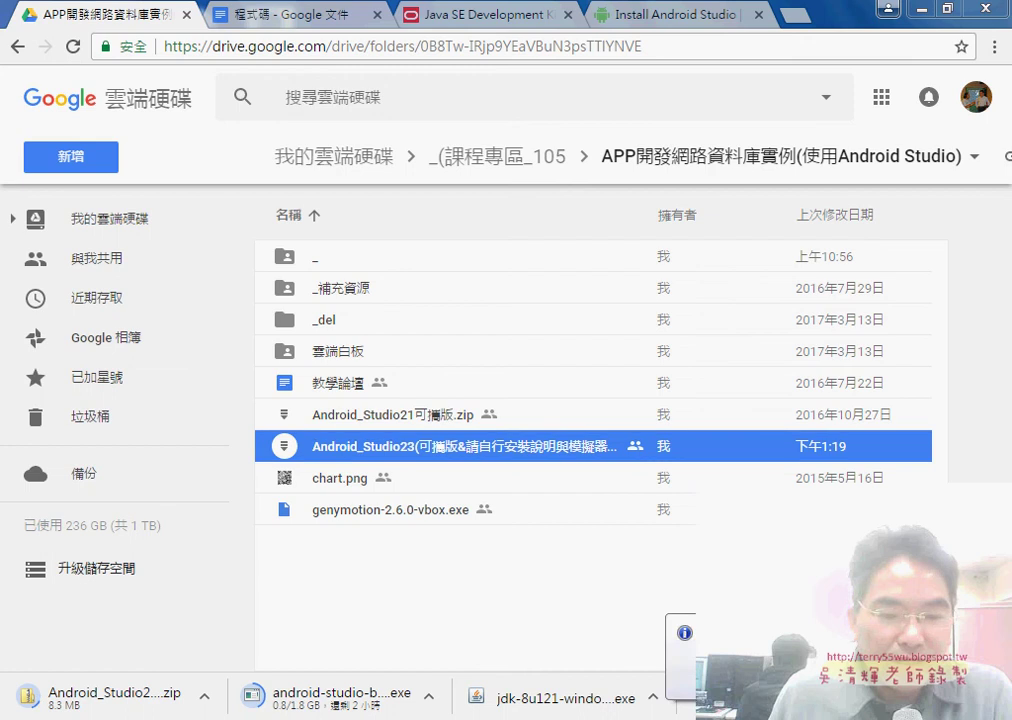
Bring the PowerPoint lecture deck, on slide 18 about required Android packages, to the front.
click(634, 658)
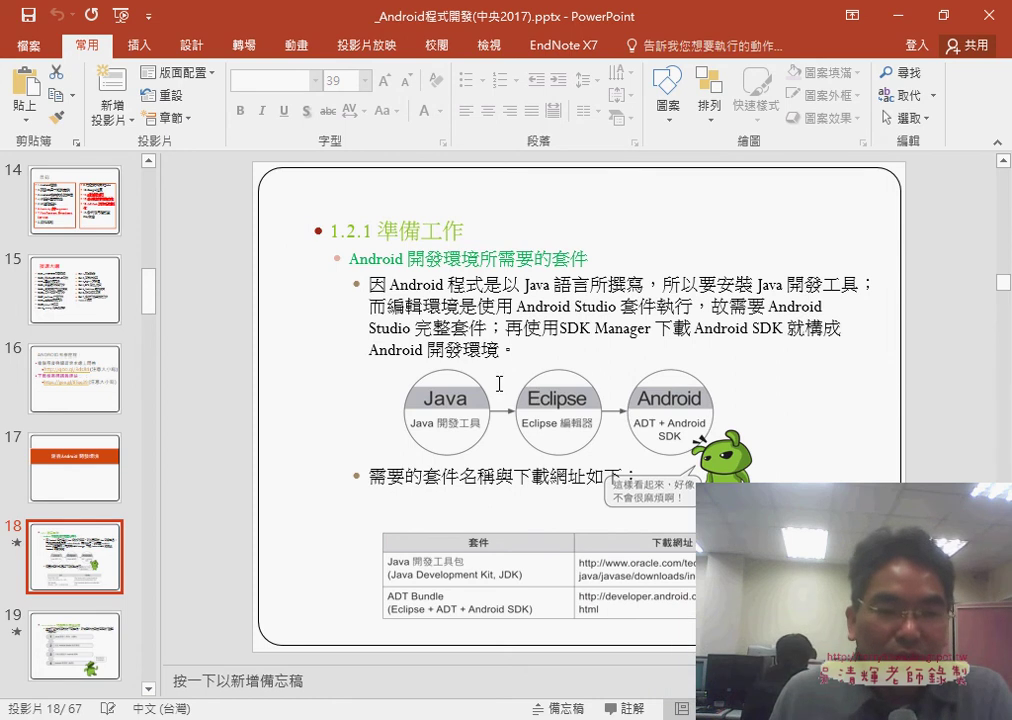
Scroll to slide 19 and start the slide show full screen from it.
scroll(806, 435, down, 1)
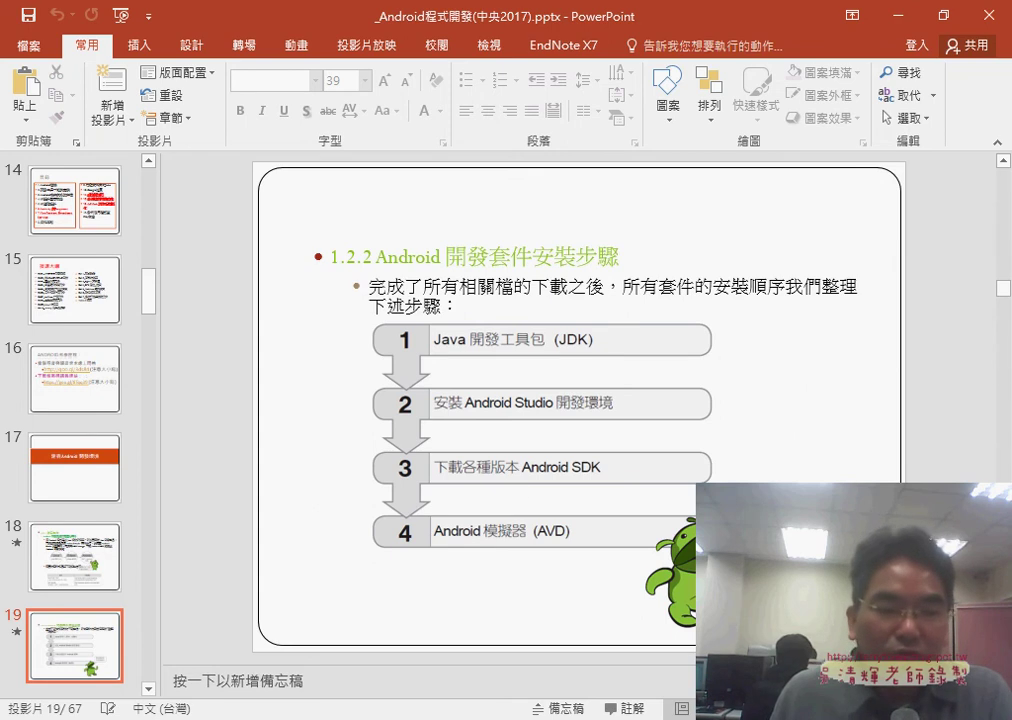
key(shift+F5)
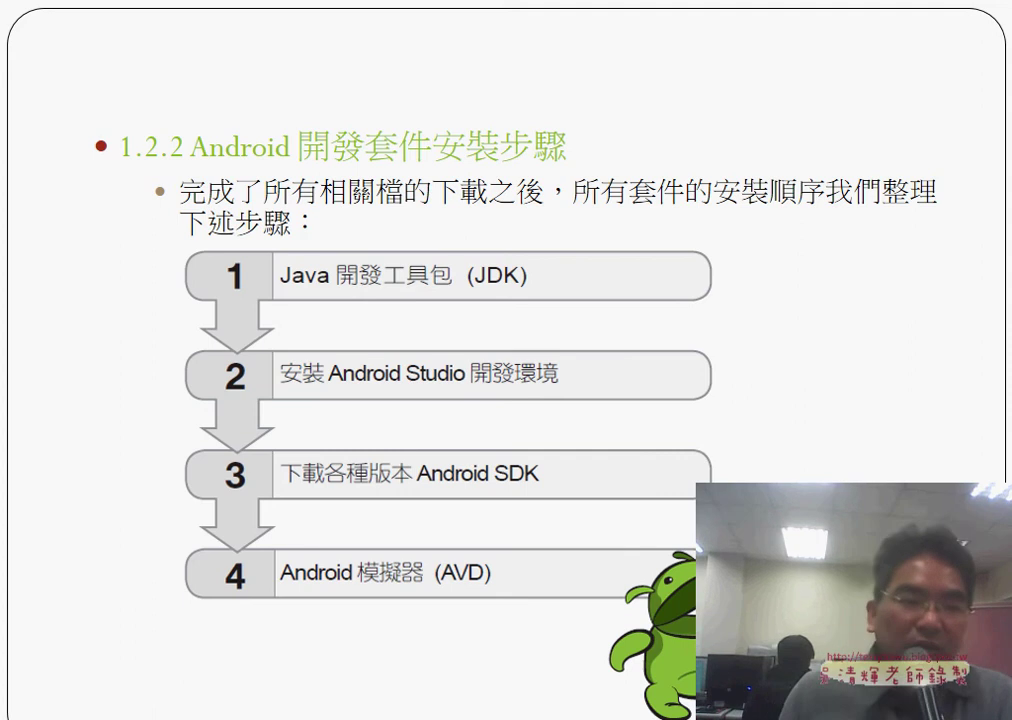
Advance the slide show through the JDK slides to 1.3.2 建立環境變數.
key(Right)
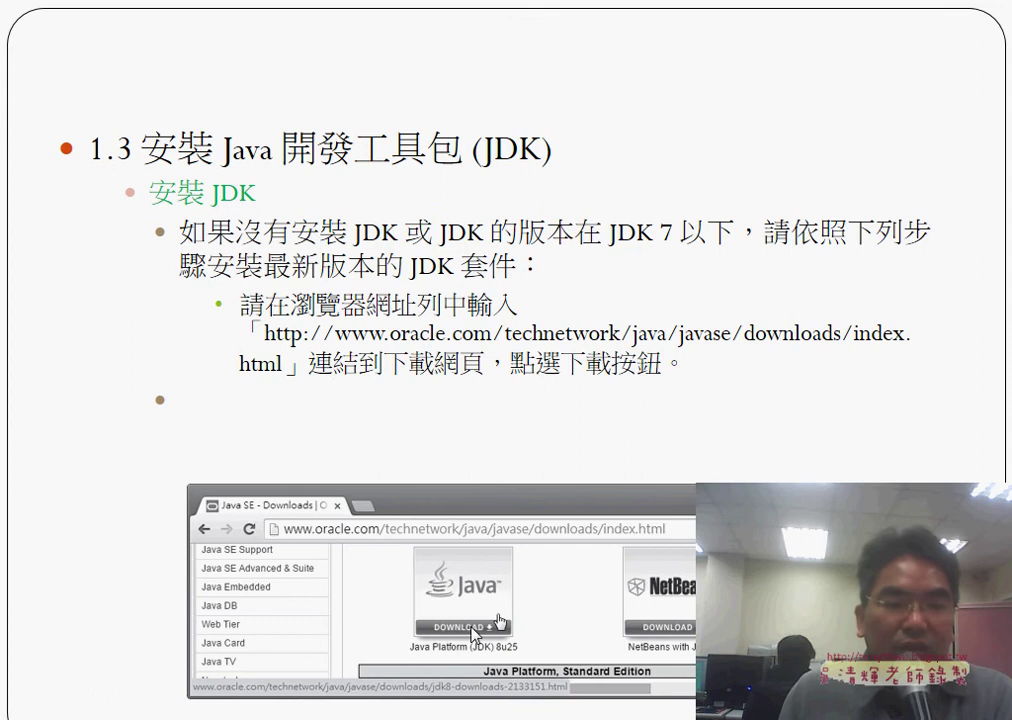
key(Right)
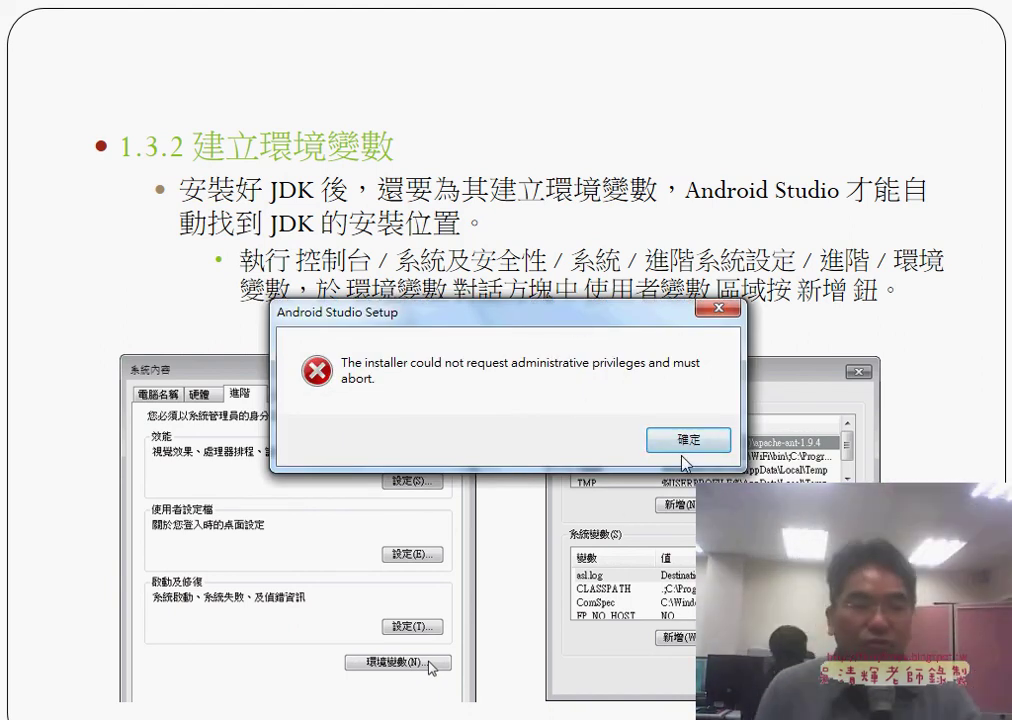
Dismiss the setup error, advance to slide 1.4 安裝 Android Studio, then switch to Google Drive in Chrome.
click(686, 442)
key(Right)
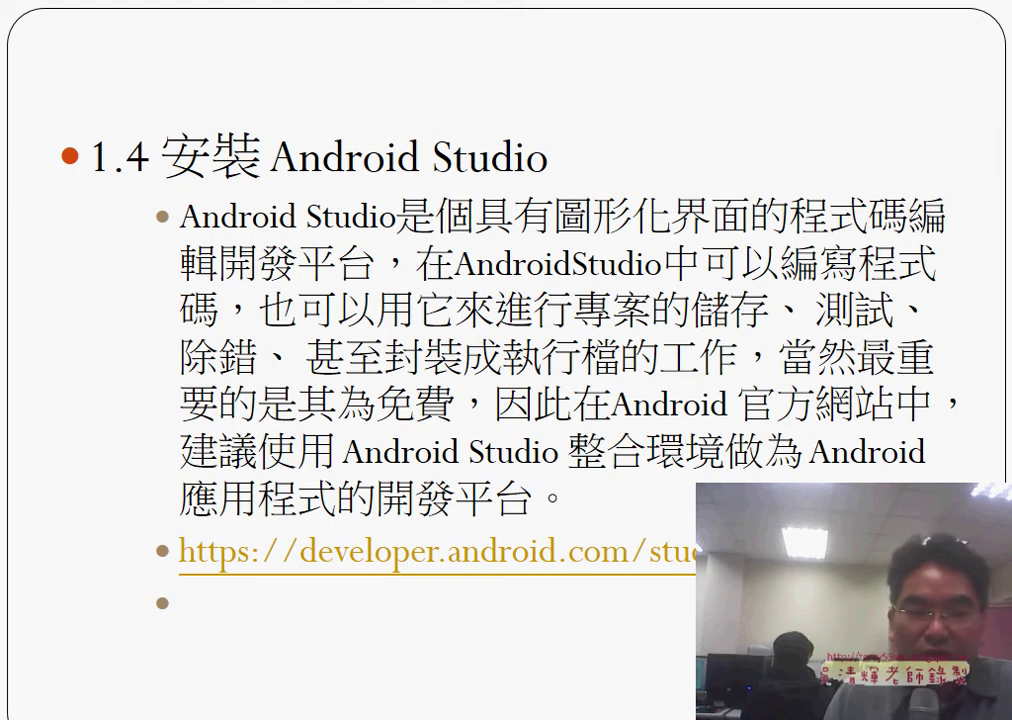
key(super)
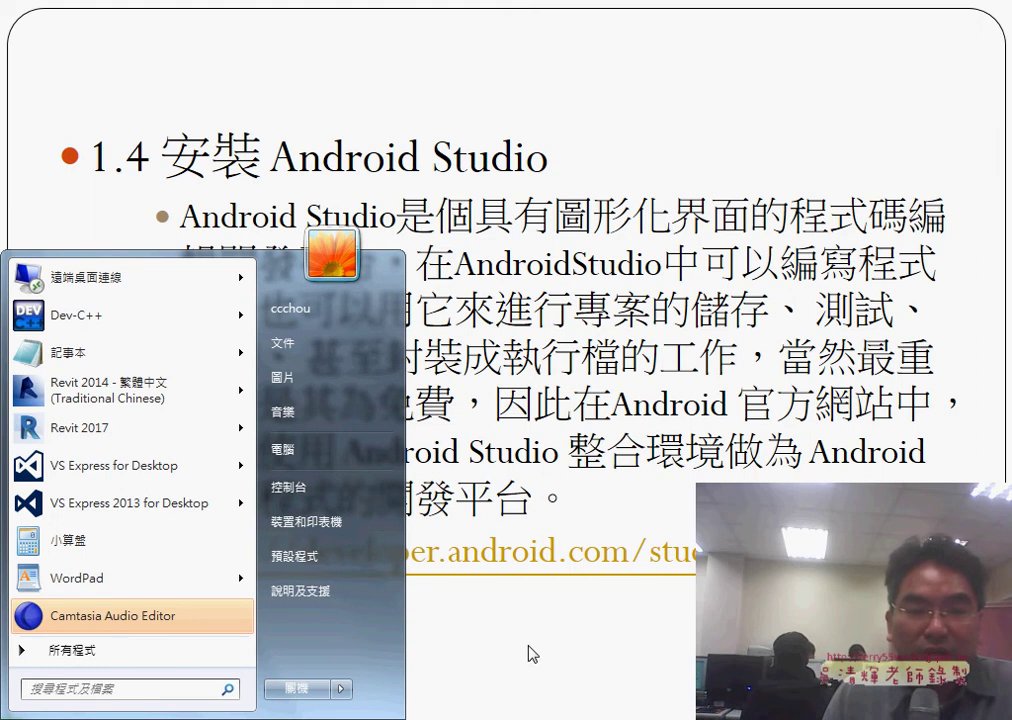
click(530, 612)
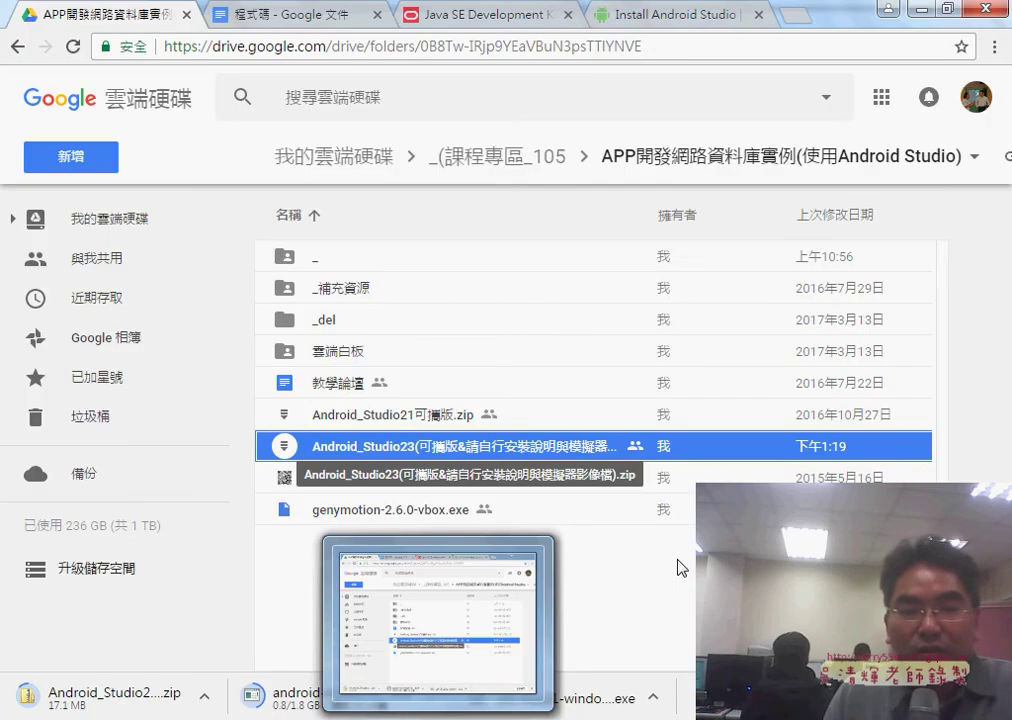
Select the Android_Studio23 zip in the Drive folder, then return to the PowerPoint slide show.
click(532, 610)
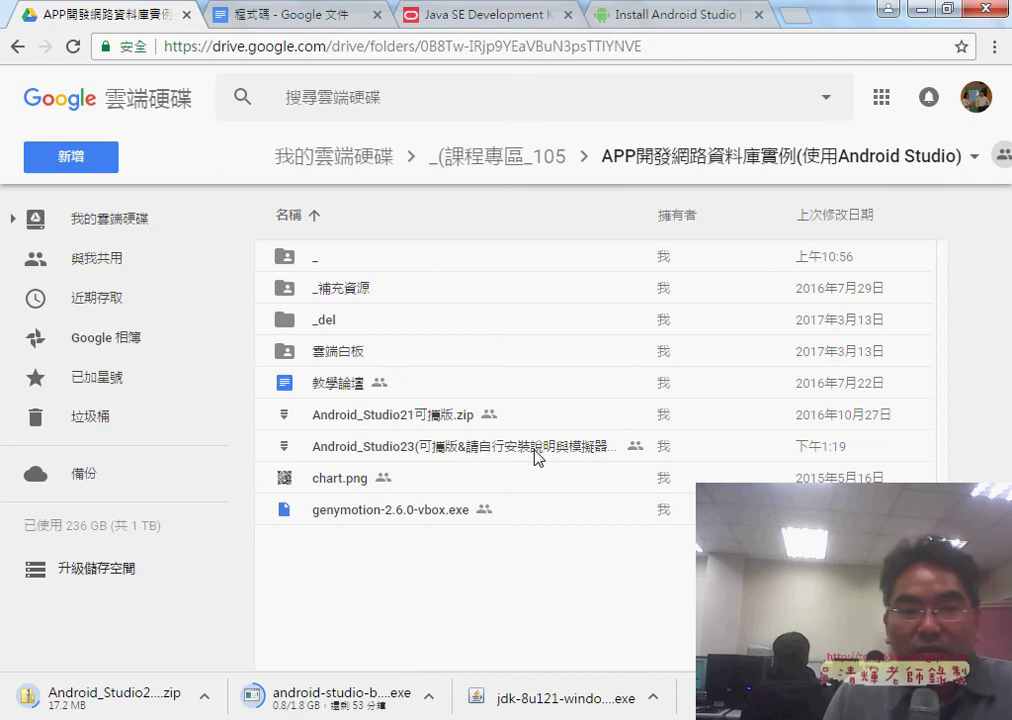
click(481, 456)
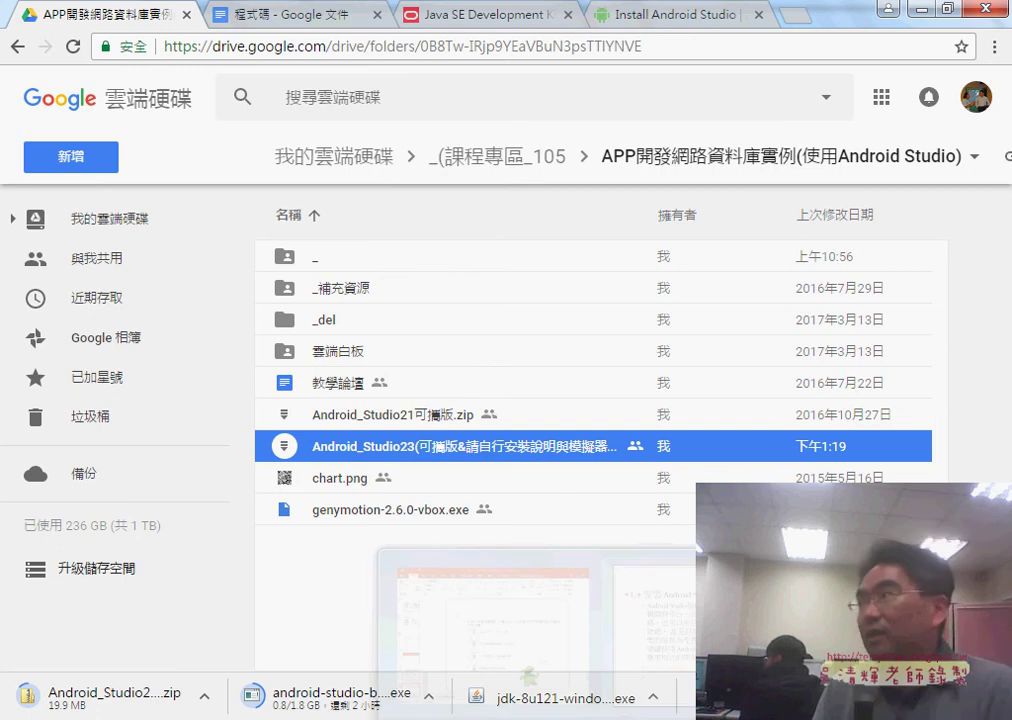
mouse_move(605, 715)
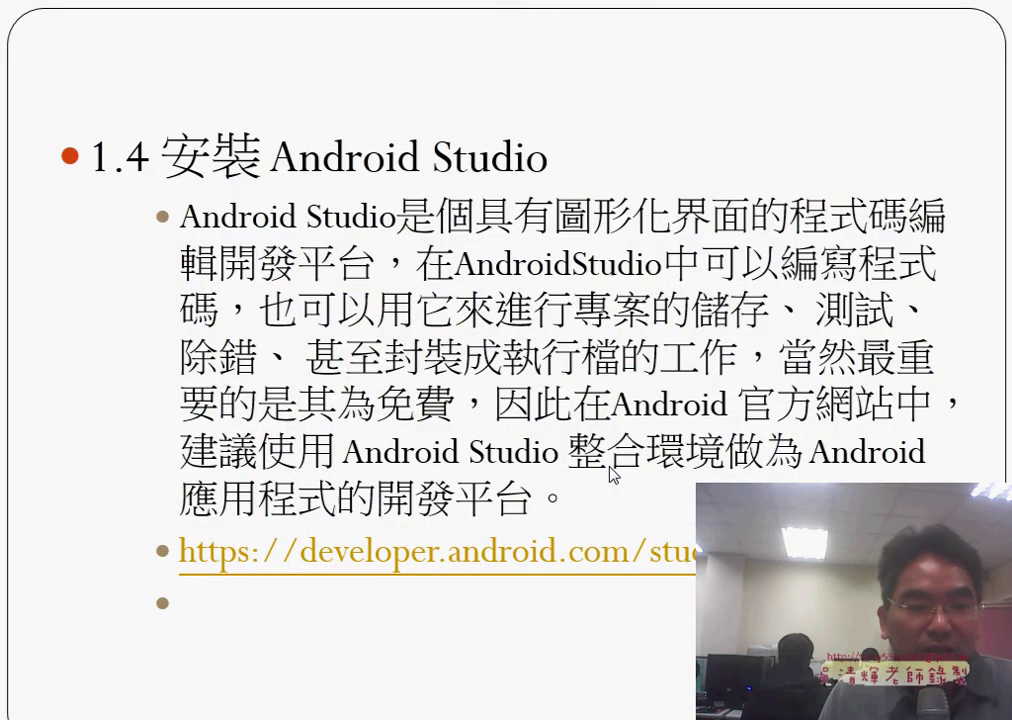
Advance the show through slides 1.4.1 and 1.4.3 to 1.4.4 下載 Android SDK.
click(612, 474)
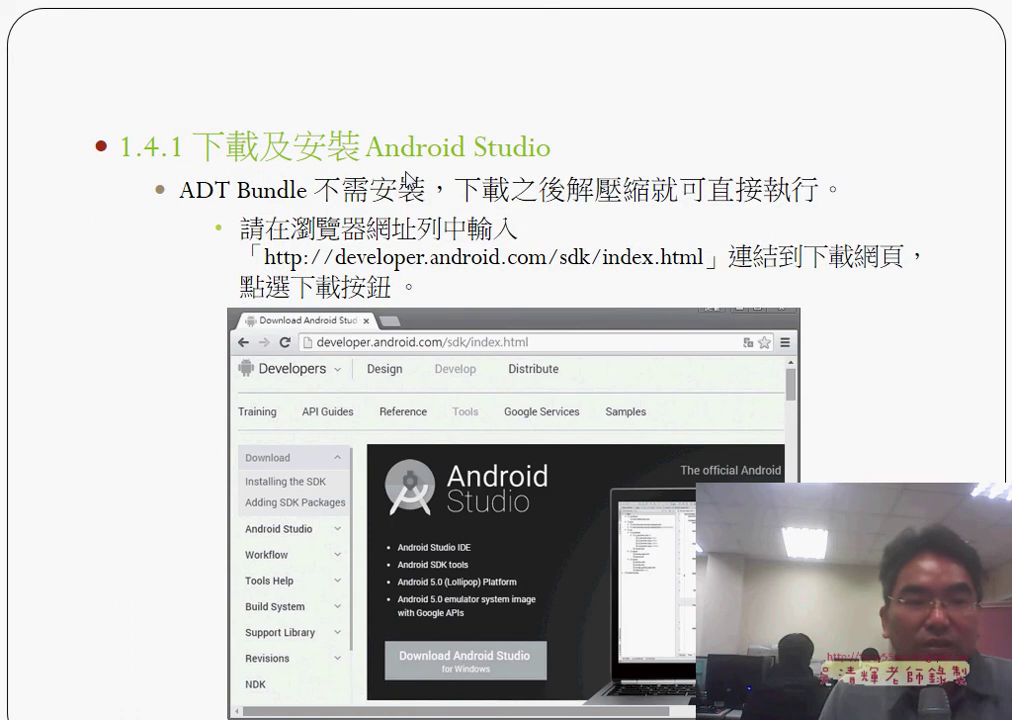
click(576, 474)
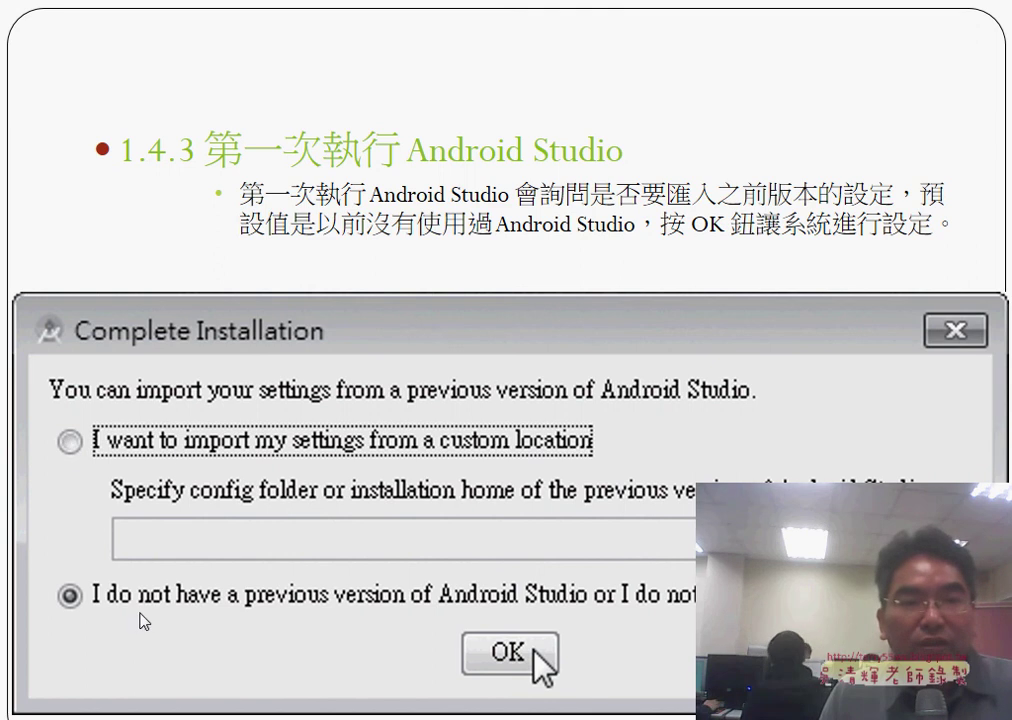
click(300, 603)
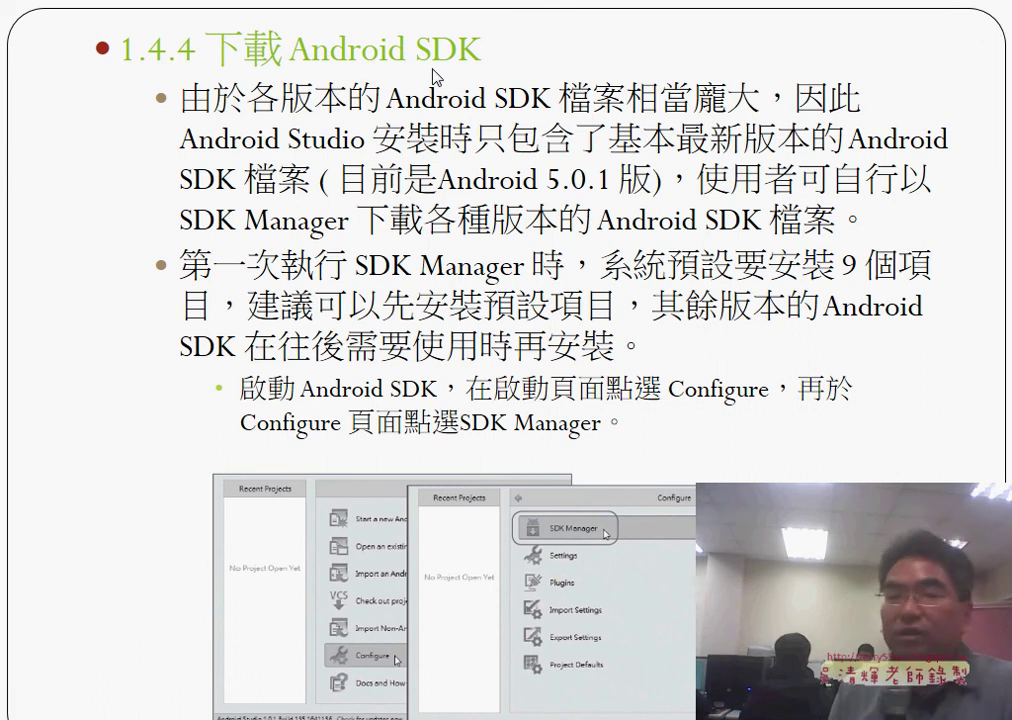
With the red pen, underline SDK twice and 5.0.1, bracket 含, and write 15 beside the title.
drag(418, 70, 474, 74)
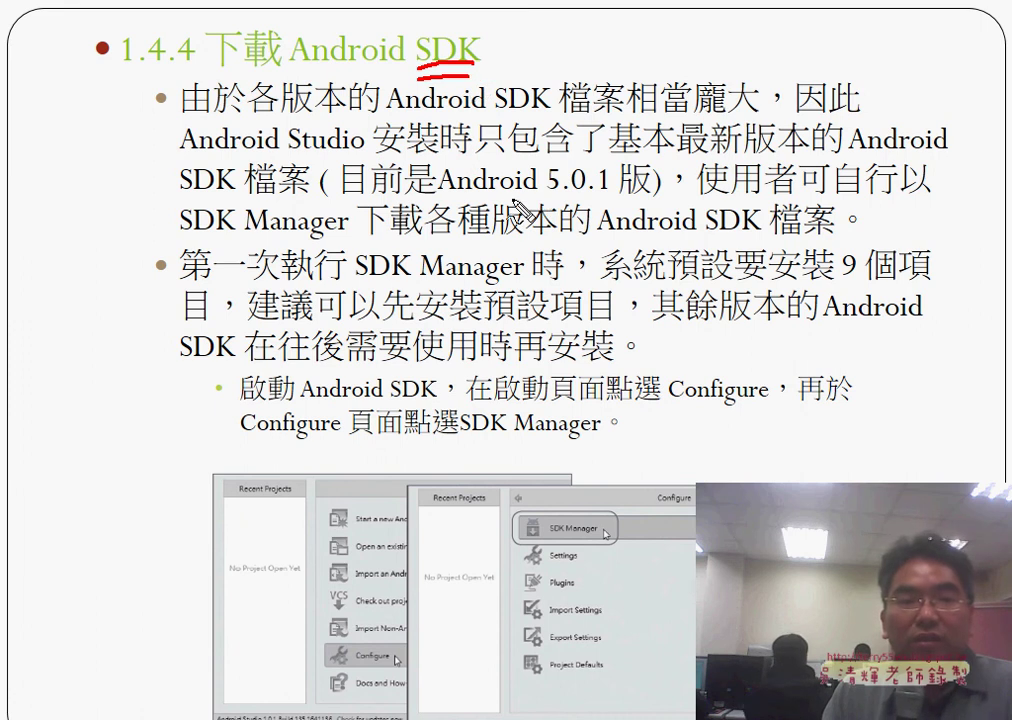
drag(545, 188, 564, 190)
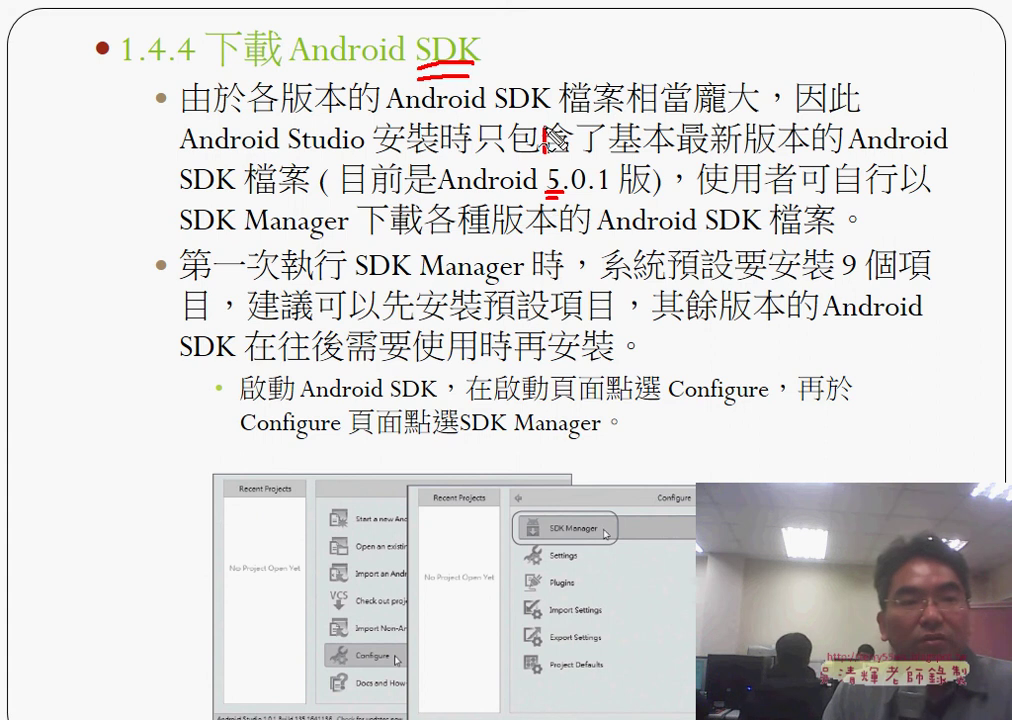
drag(544, 128, 556, 158)
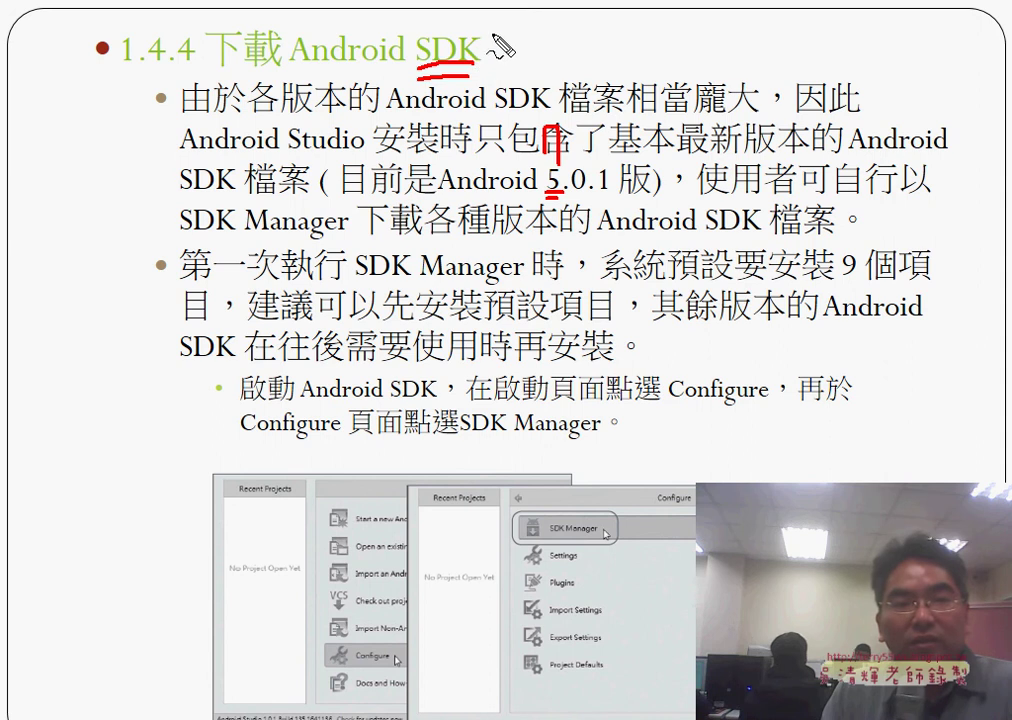
mouse_move(496, 38)
mouse_down()
mouse_move(516, 66)
mouse_move(550, 33)
mouse_up()
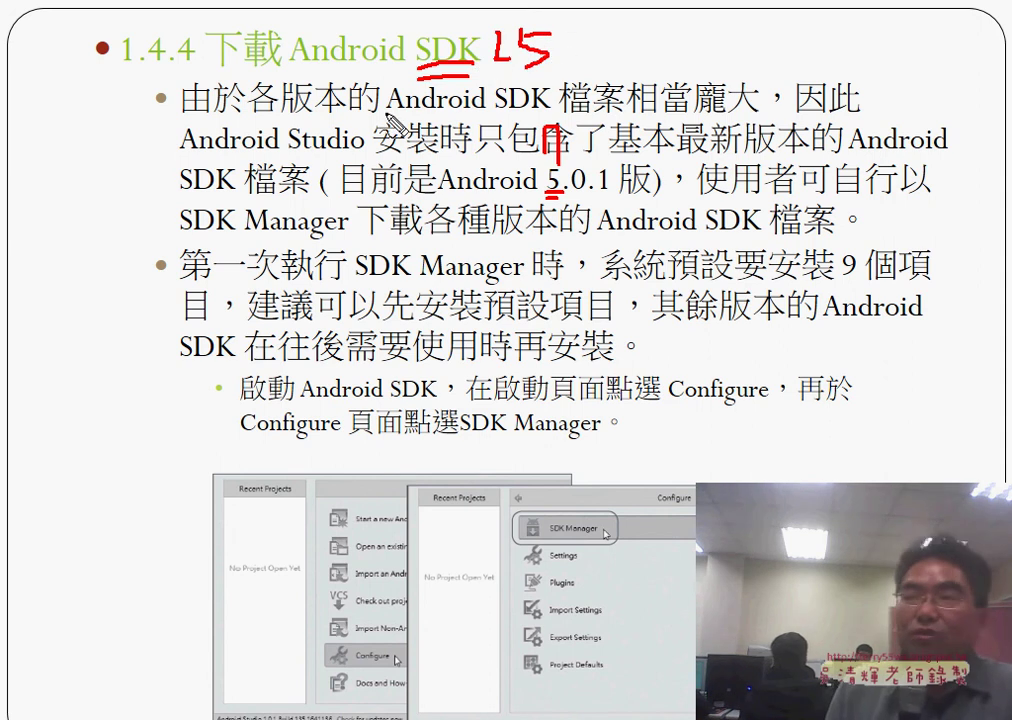
mouse_move(386, 150)
mouse_down()
mouse_move(390, 176)
mouse_move(500, 88)
mouse_move(505, 64)
mouse_up()
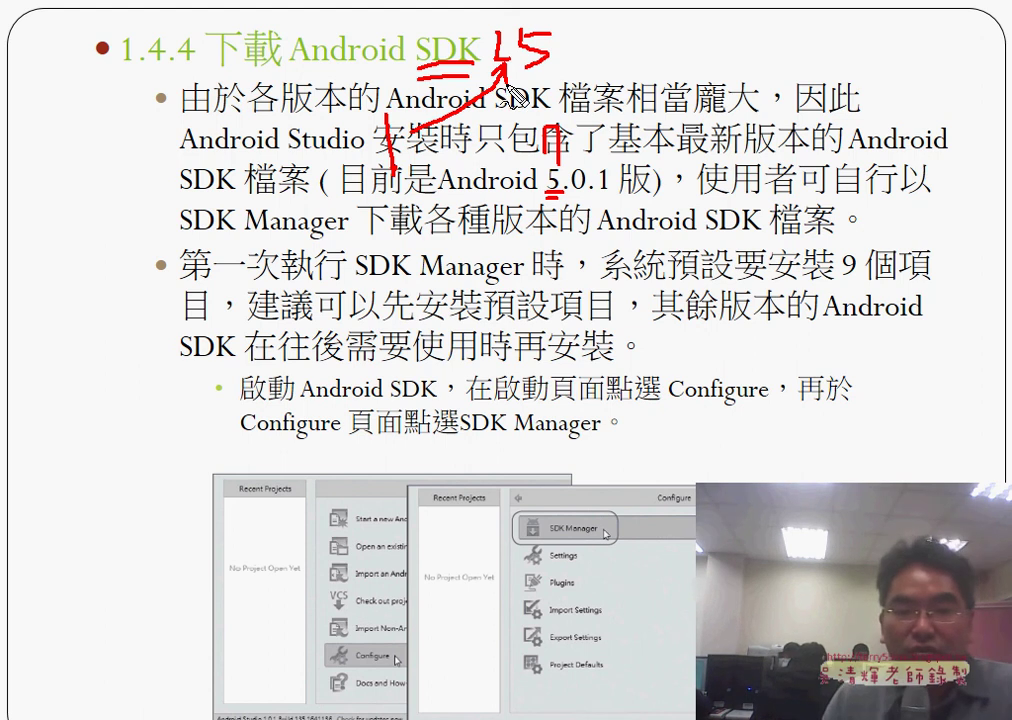
drag(712, 235, 762, 237)
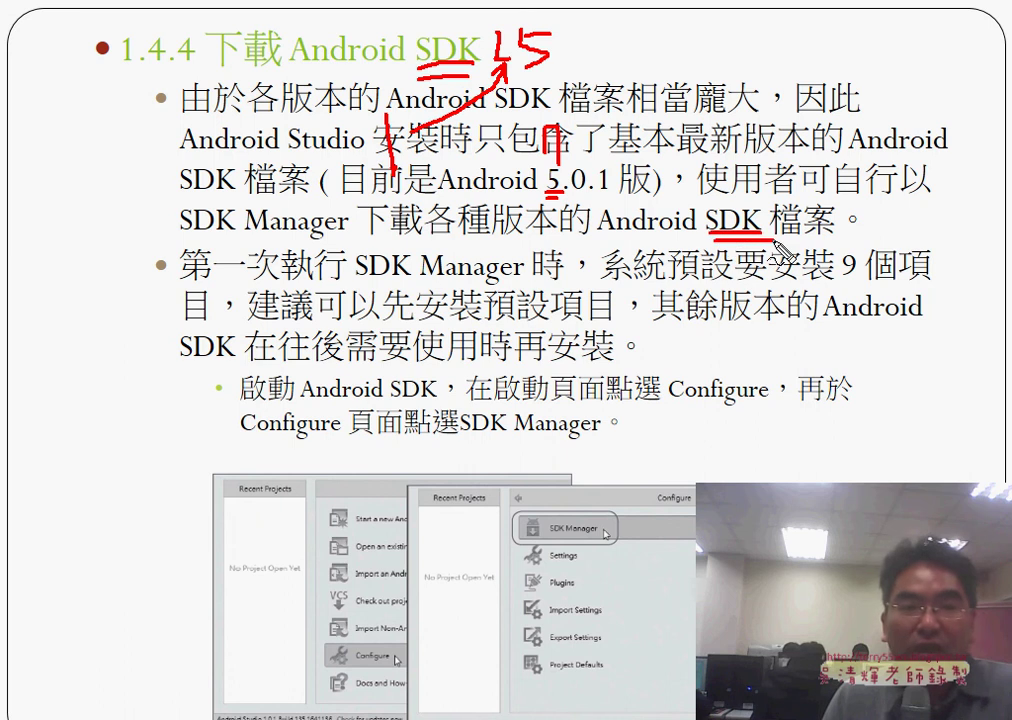
Erase all ink from the slide and advance to 1.5 Android 模擬器簡介.
key(e)
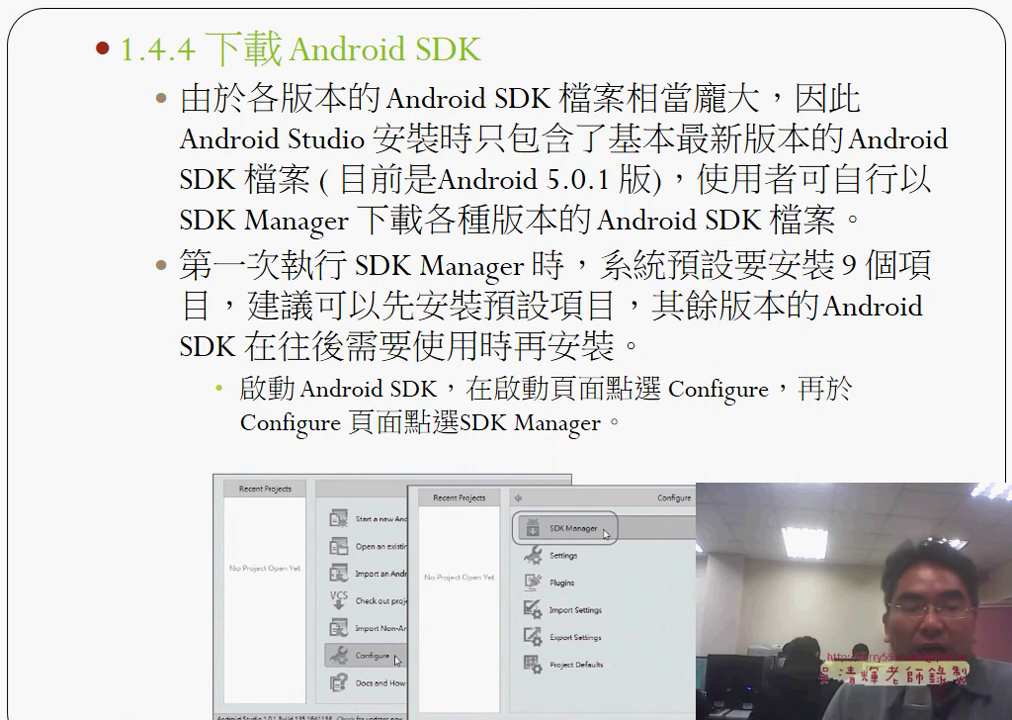
key(Page_Down)
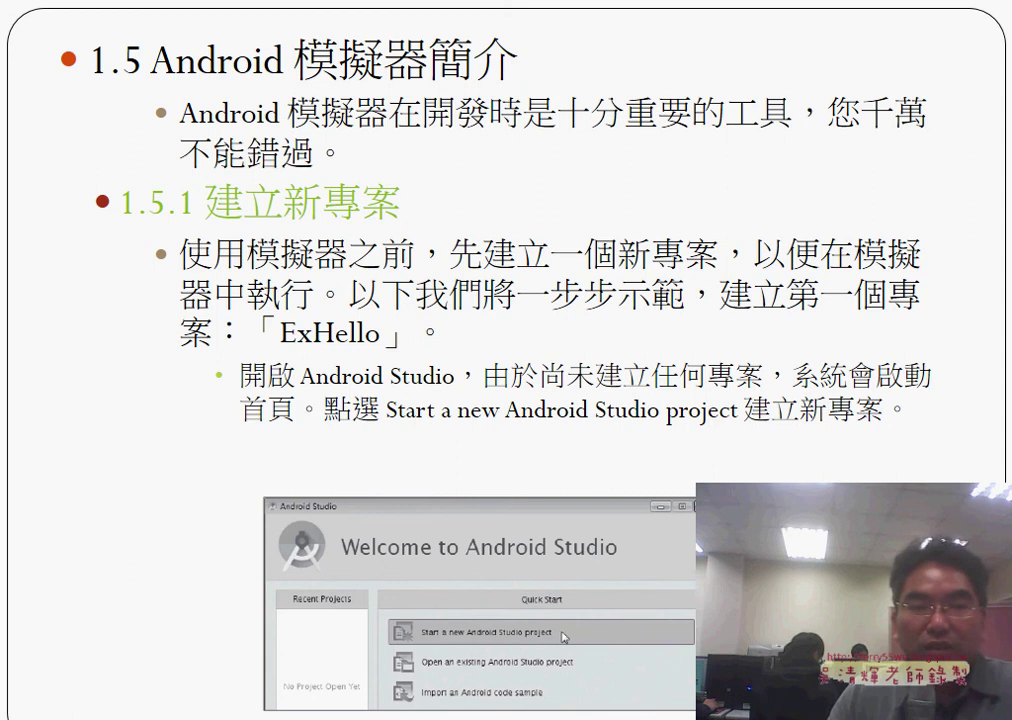
Advance to the 1.5.2 認識Android 模擬器 slide with the phone-buying illustration.
key(Page_Down)
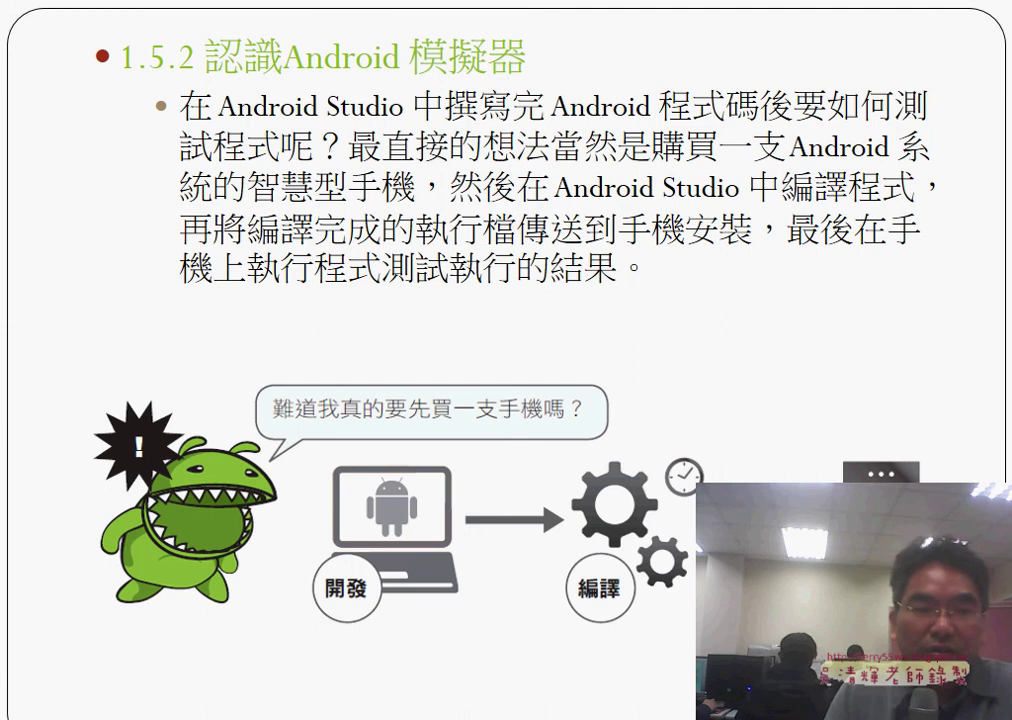
Advance to the Android 模擬器的優缺點 slide weighing the emulator's strengths and limits.
key(Right)
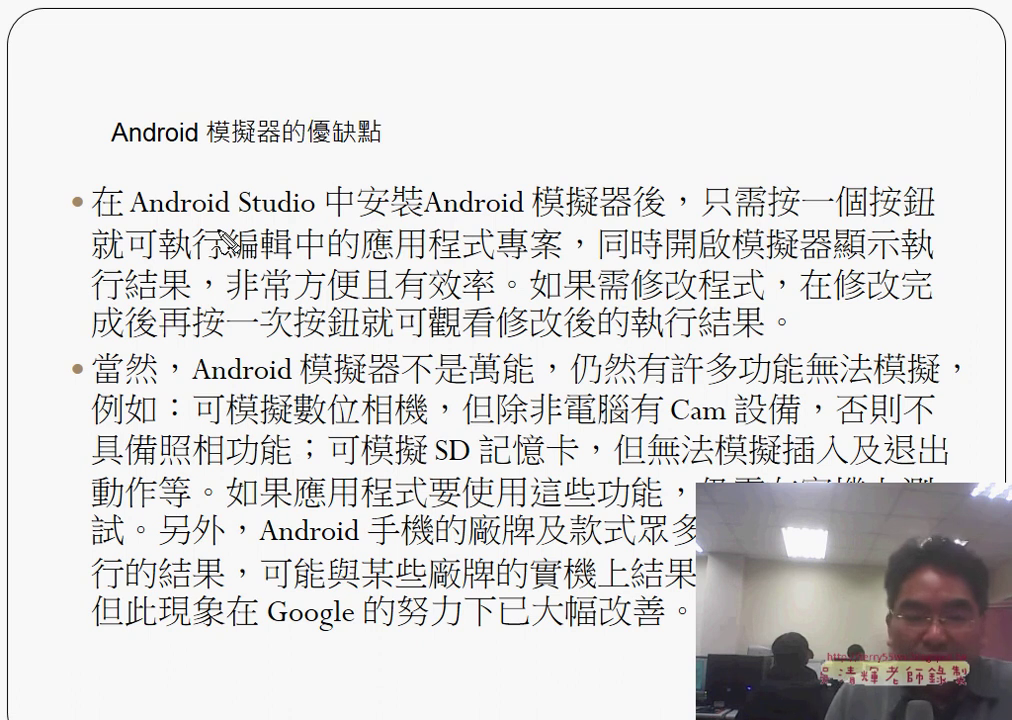
Underline "Android 模擬器" in the slide title with the red pen.
drag(118, 148, 248, 141)
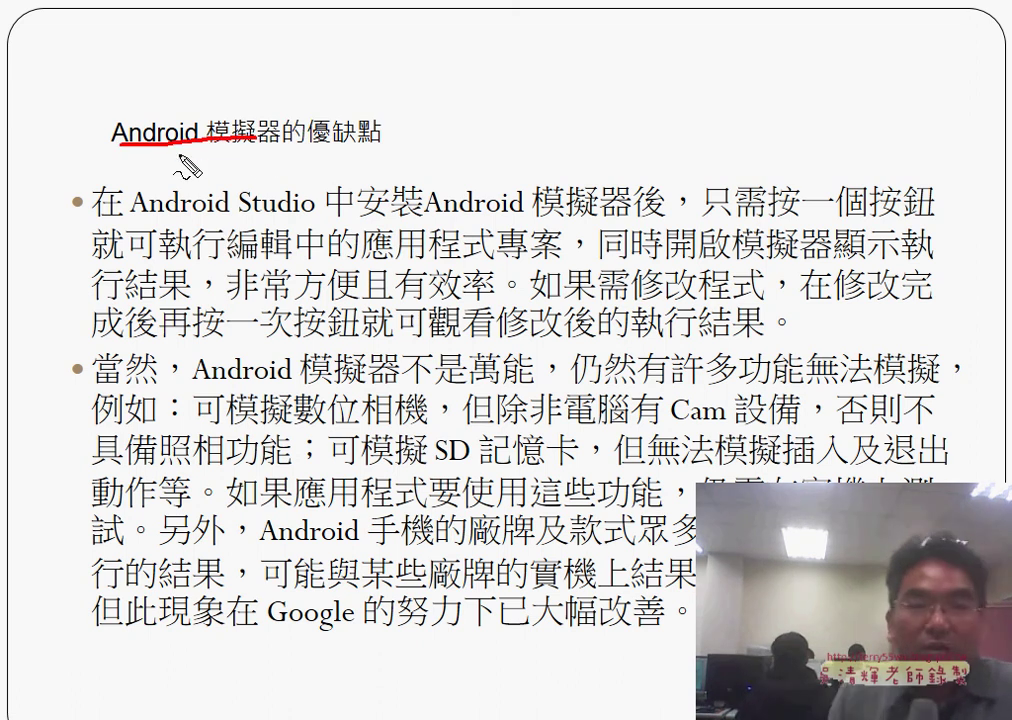
drag(112, 142, 264, 155)
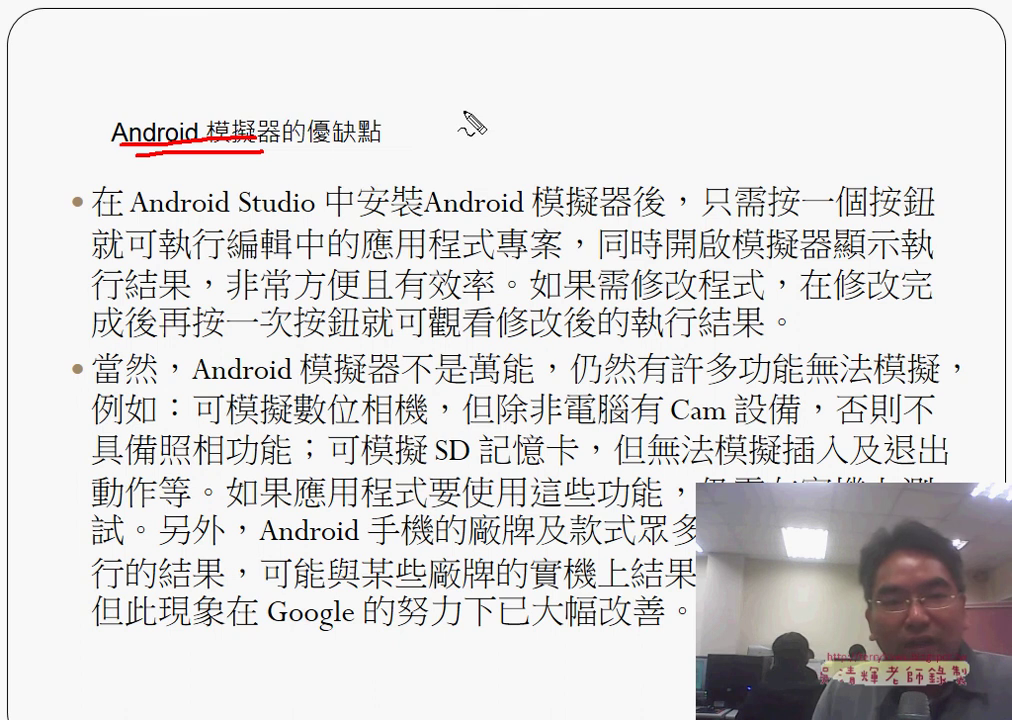
Handwrite "ARMX" in red beside the slide title.
mouse_move(438, 126)
mouse_down()
mouse_move(487, 126)
mouse_move(484, 99)
mouse_move(492, 124)
mouse_up()
mouse_move(495, 76)
mouse_down()
mouse_move(525, 122)
mouse_move(574, 70)
mouse_move(578, 122)
mouse_up()
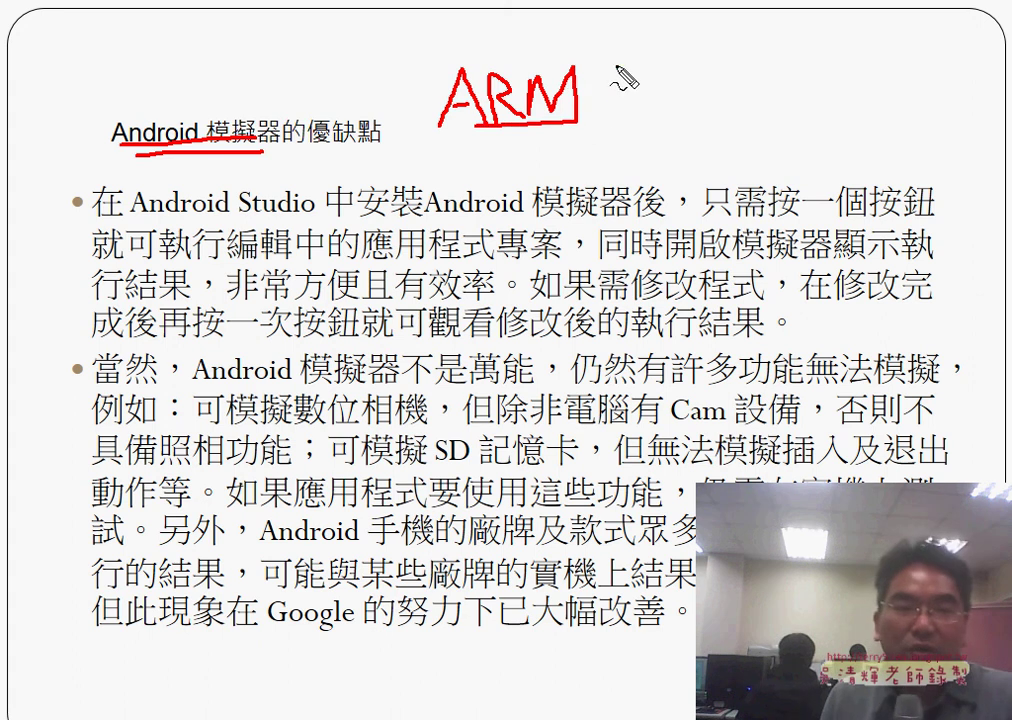
drag(592, 72, 642, 120)
drag(632, 68, 598, 120)
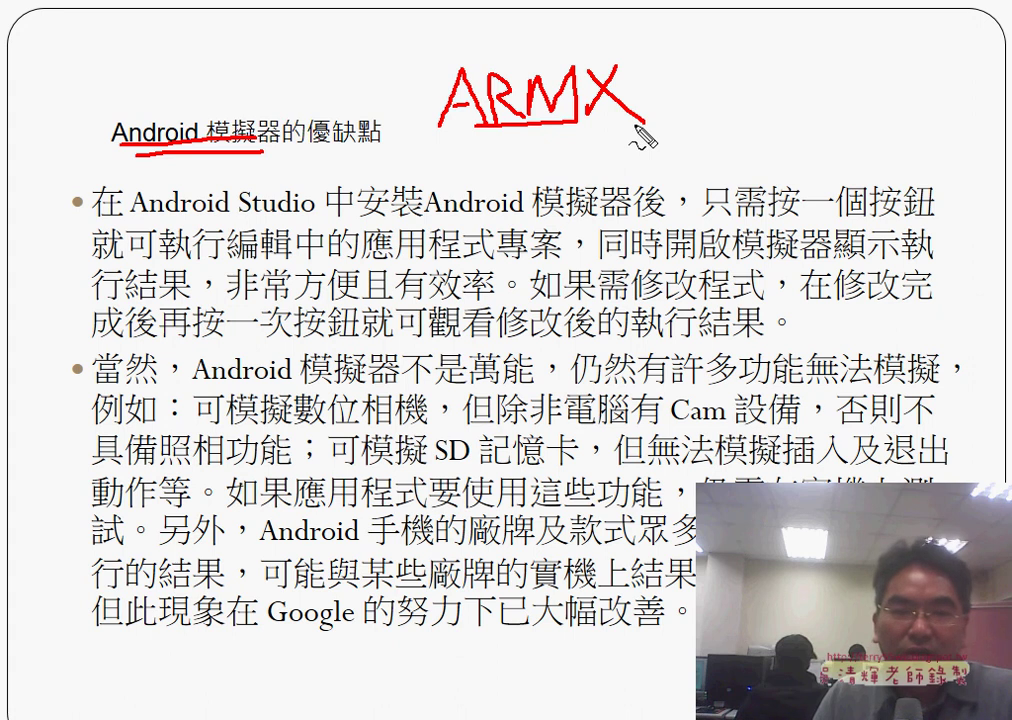
Draw an arrow from ARMX pointing right and write "Intel" after it.
drag(490, 131, 572, 130)
drag(646, 97, 765, 102)
drag(713, 80, 703, 134)
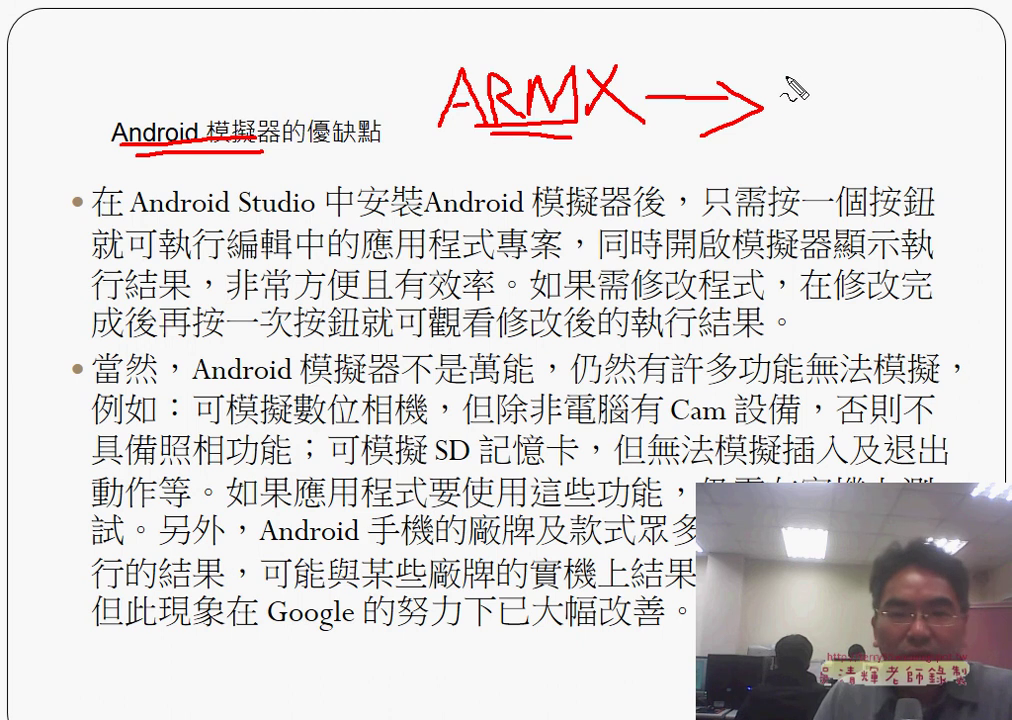
mouse_move(788, 80)
mouse_down()
mouse_move(787, 110)
mouse_move(822, 110)
mouse_up()
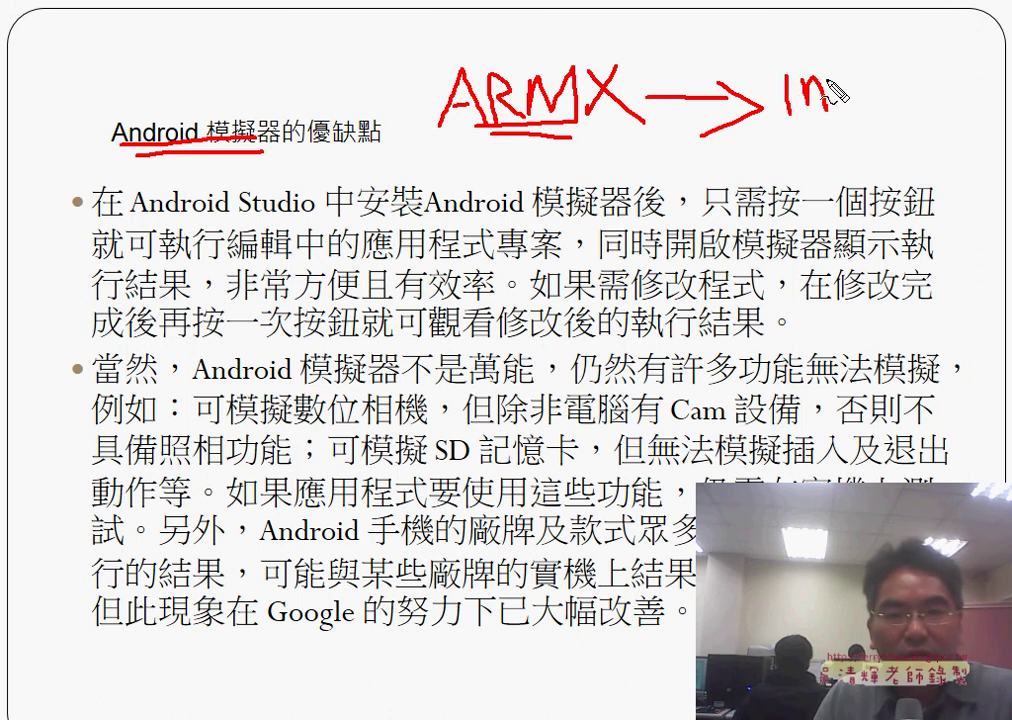
mouse_move(845, 68)
mouse_down()
mouse_move(846, 110)
mouse_move(860, 86)
mouse_move(886, 108)
mouse_up()
drag(895, 58, 898, 110)
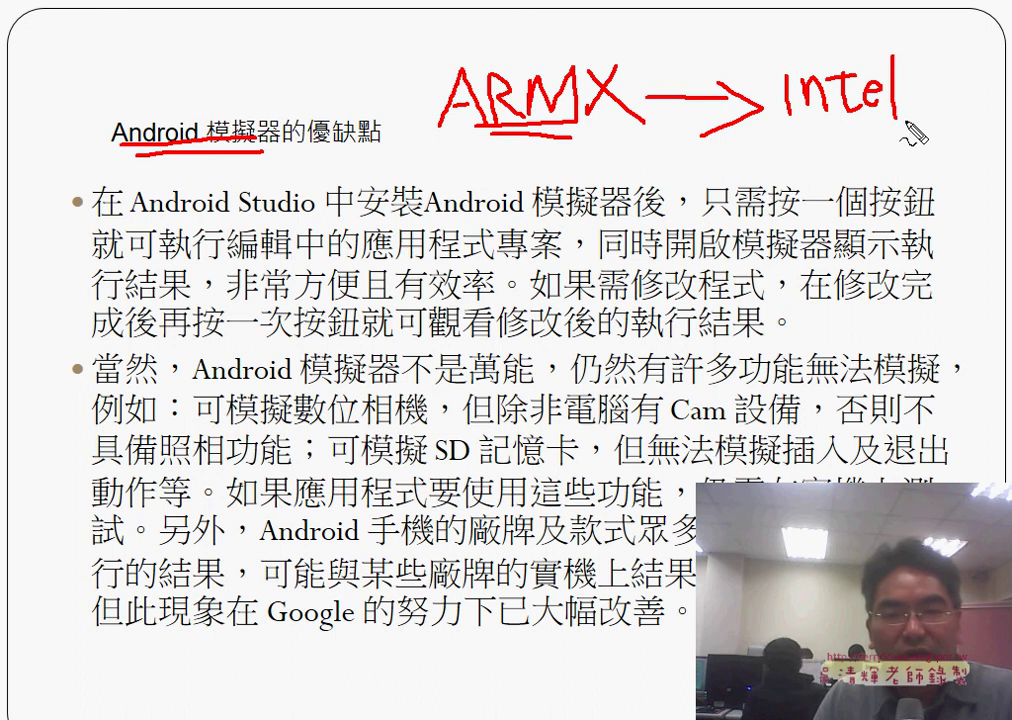
Write "ATOM" below Intel and circle it.
drag(807, 185, 832, 183)
mouse_move(812, 167)
mouse_down()
mouse_move(833, 178)
mouse_move(866, 153)
mouse_move(857, 186)
mouse_move(935, 182)
mouse_up()
drag(770, 150, 830, 205)
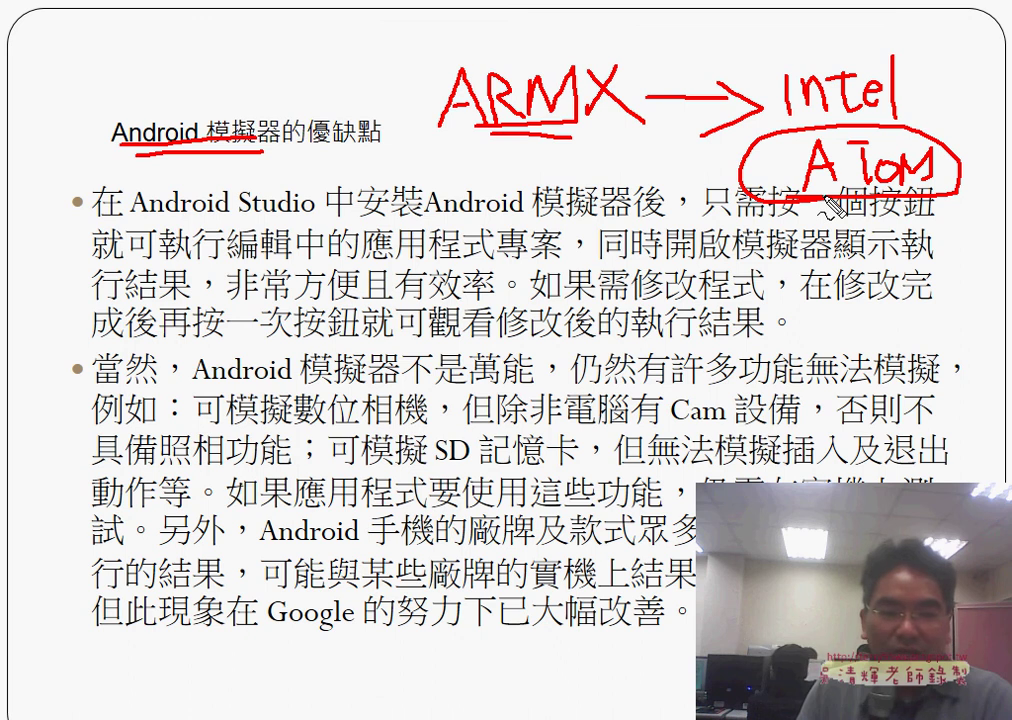
Show the computer's System properties from the Start menu's 電腦 > 內容 entry.
key(super)
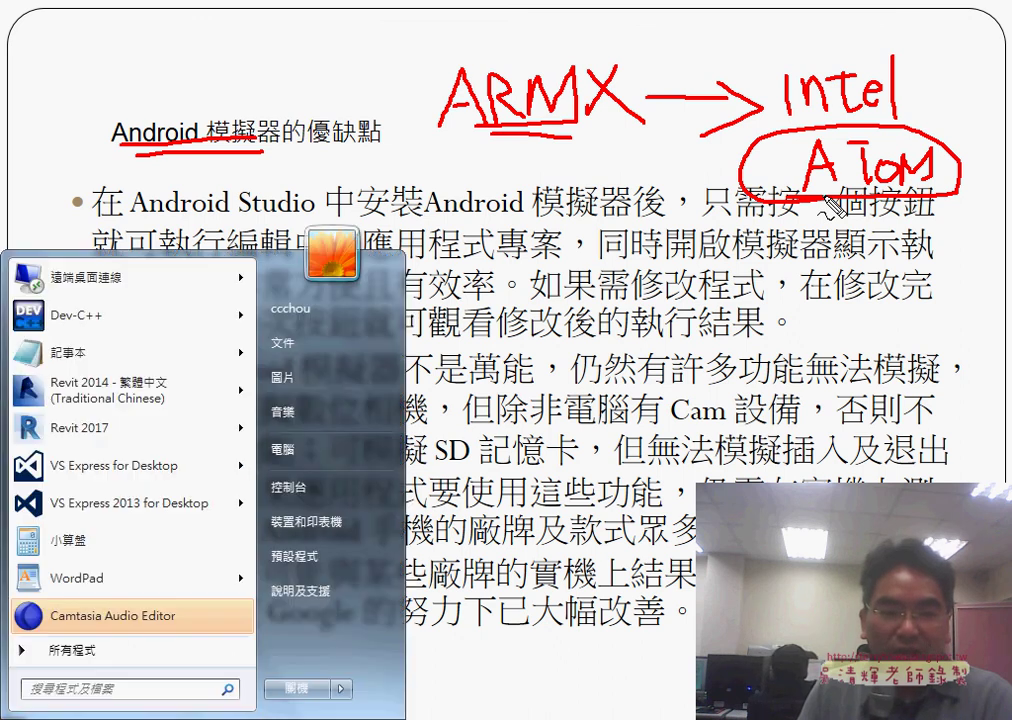
right_click(310, 460)
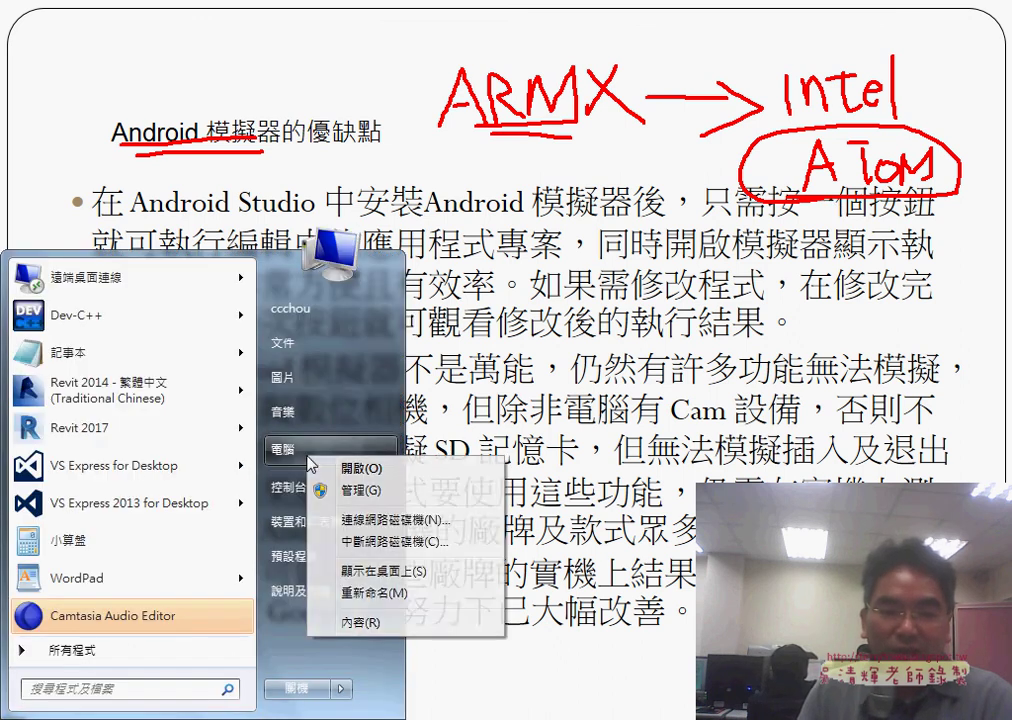
click(413, 623)
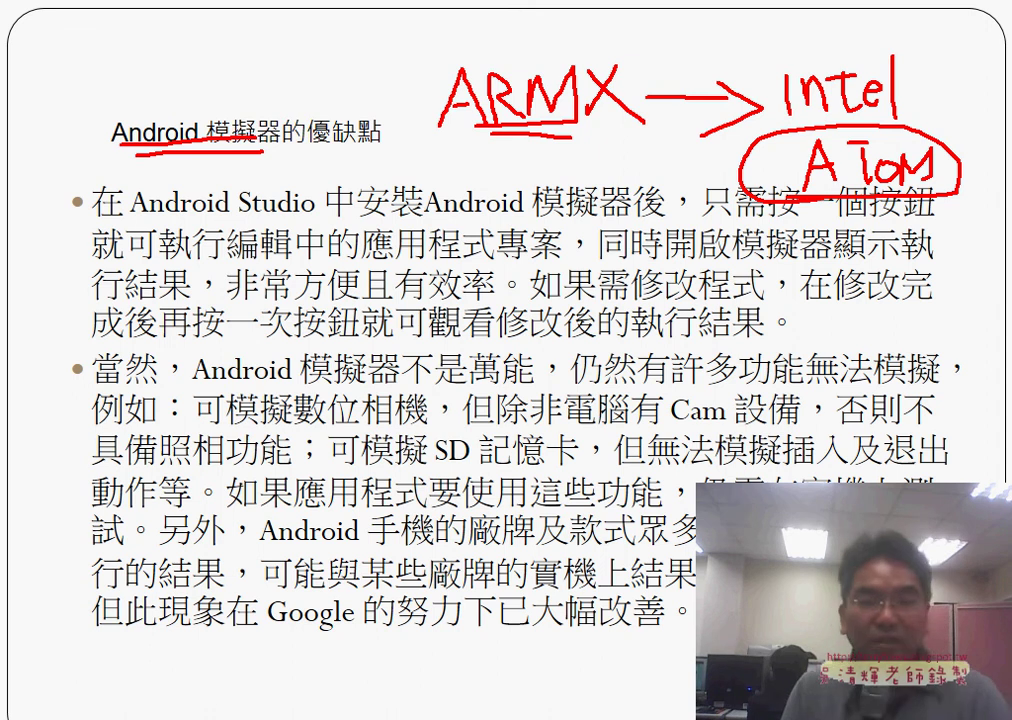
right_click(649, 538)
key(Escape)
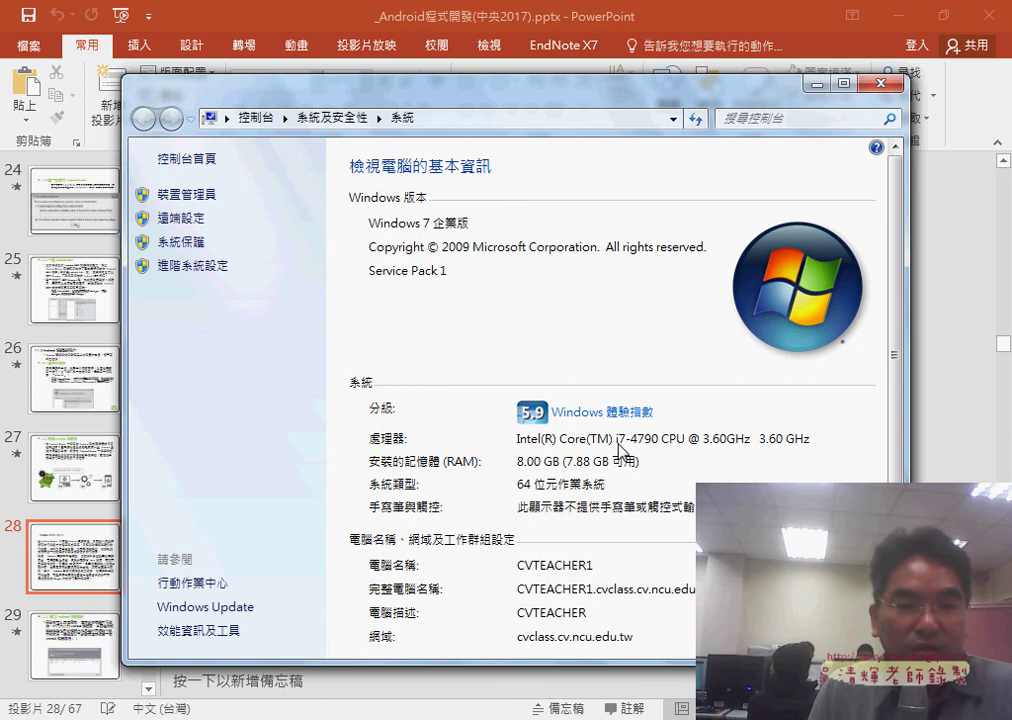
Close the System window and scroll the deck down to slide 33.
click(881, 83)
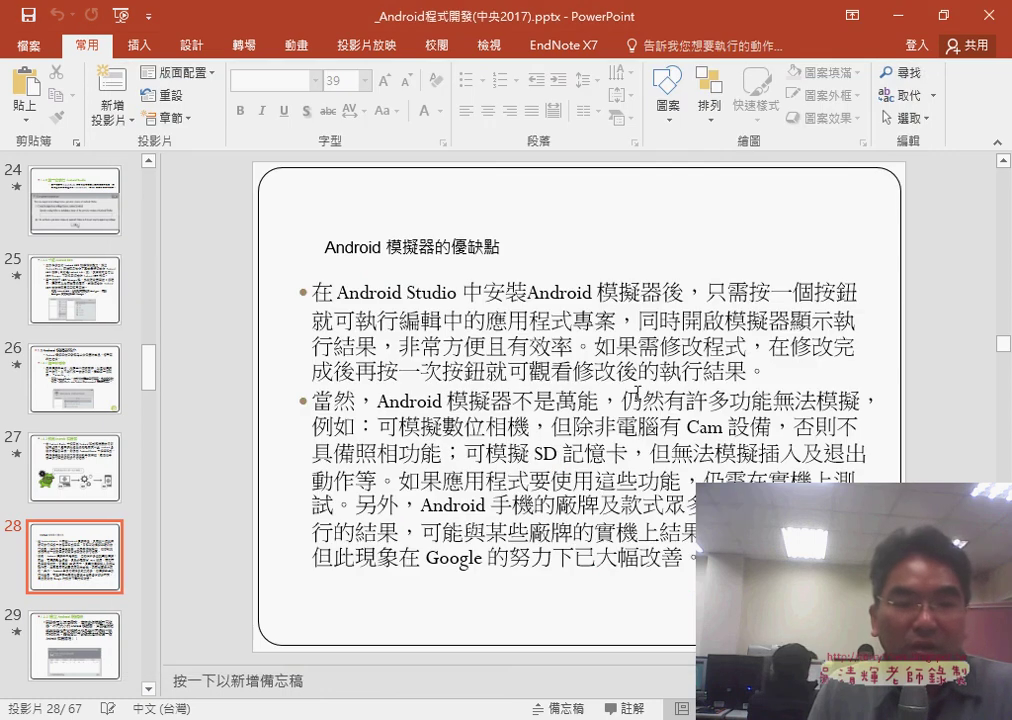
scroll(561, 645, down, 1)
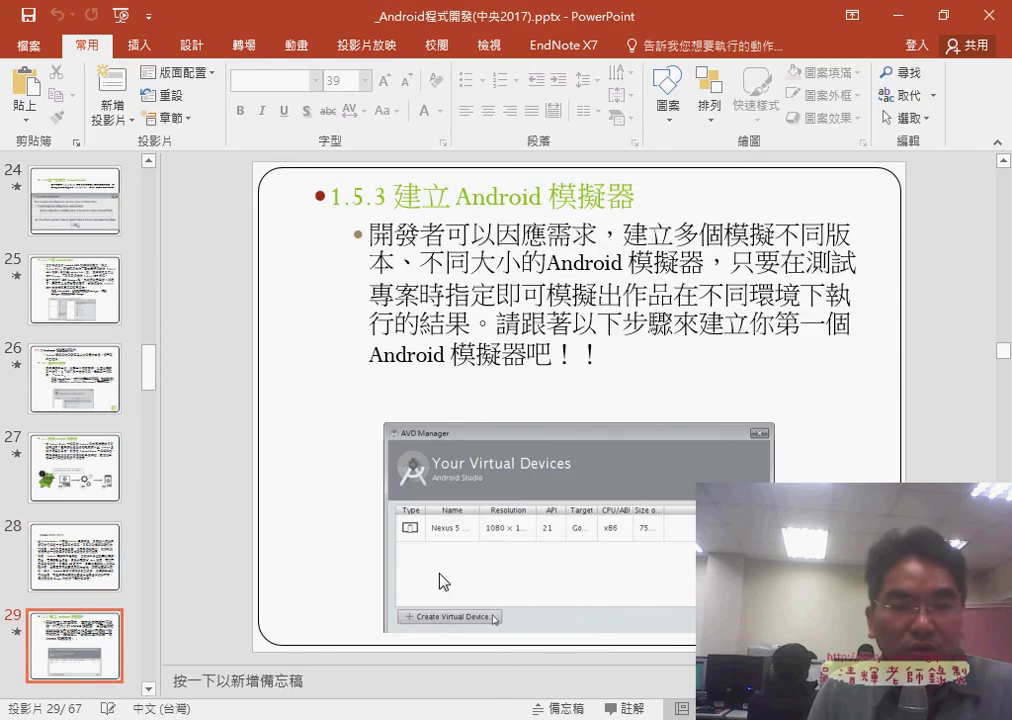
scroll(482, 465, down, 1)
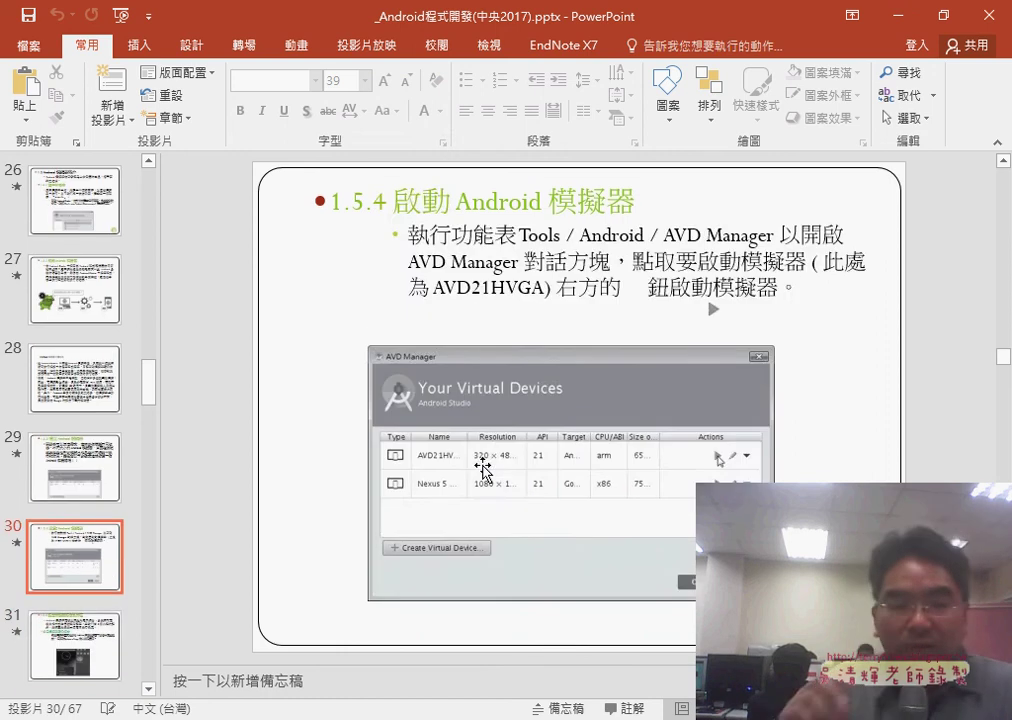
scroll(482, 465, down, 1)
scroll(482, 466, down, 1)
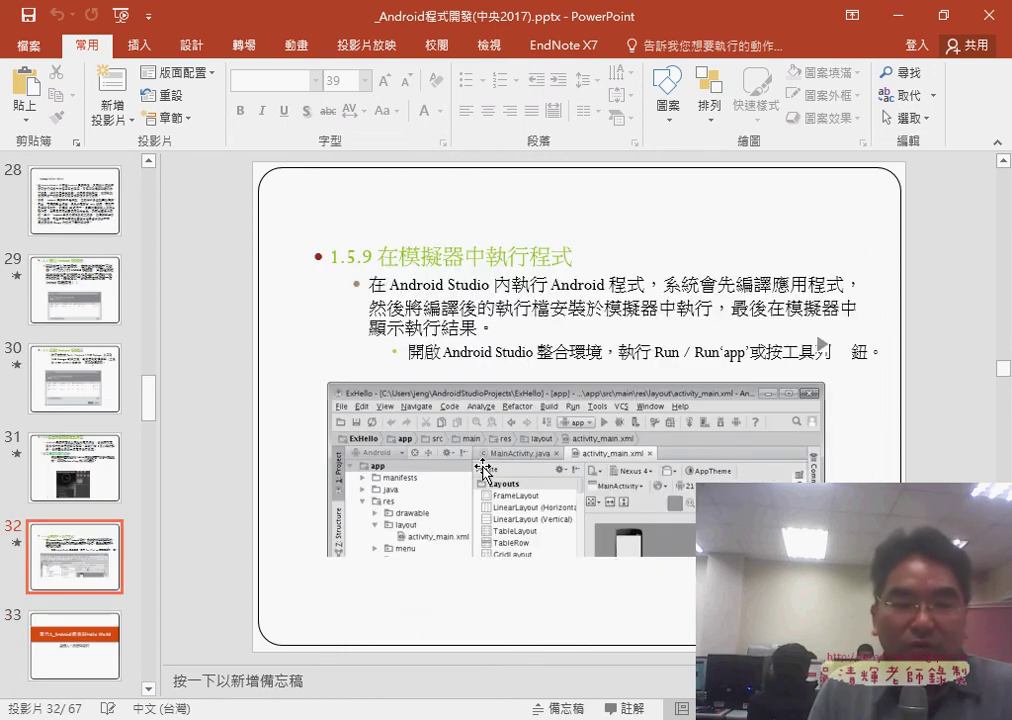
scroll(538, 447, down, 1)
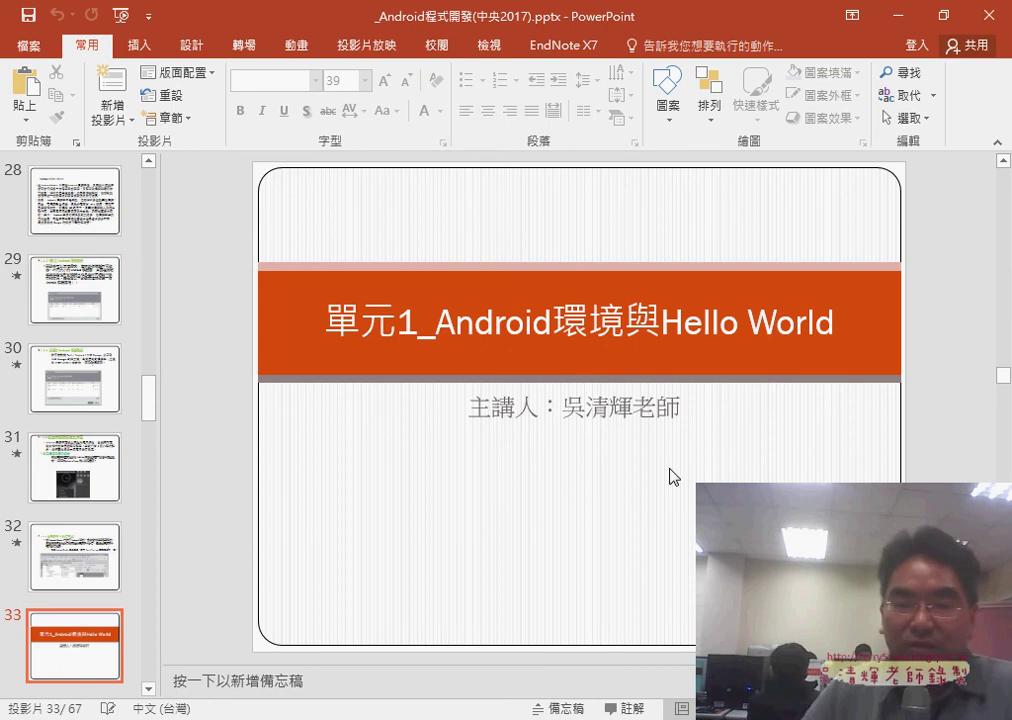
Present slide 33 full screen, end the show, and switch to Google Drive.
key(shift+F5)
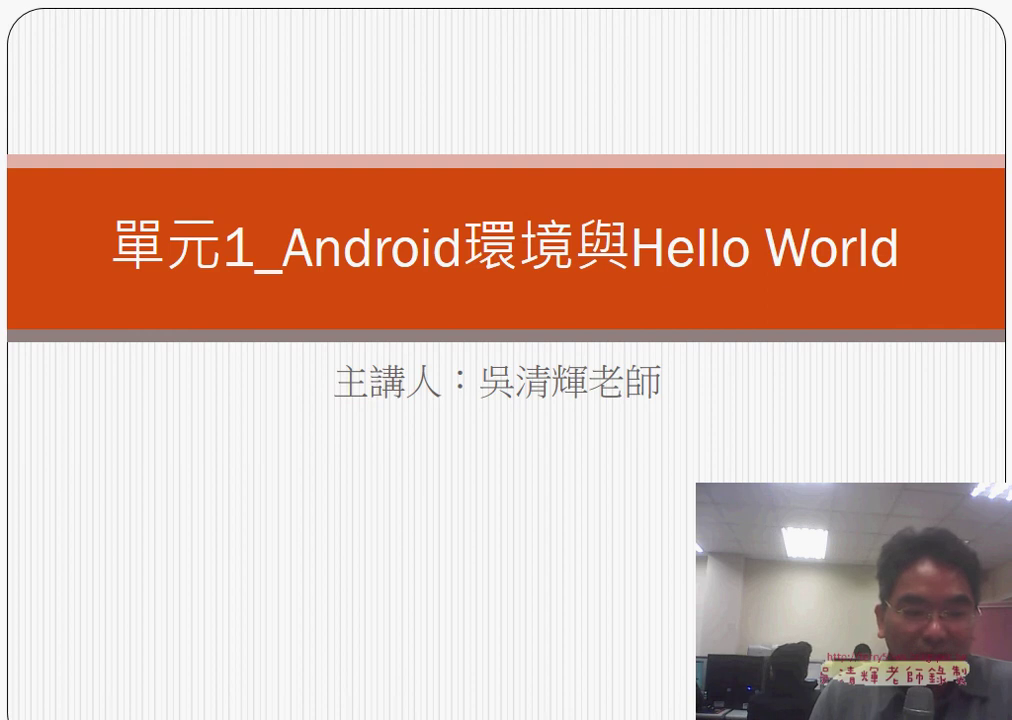
key(Escape)
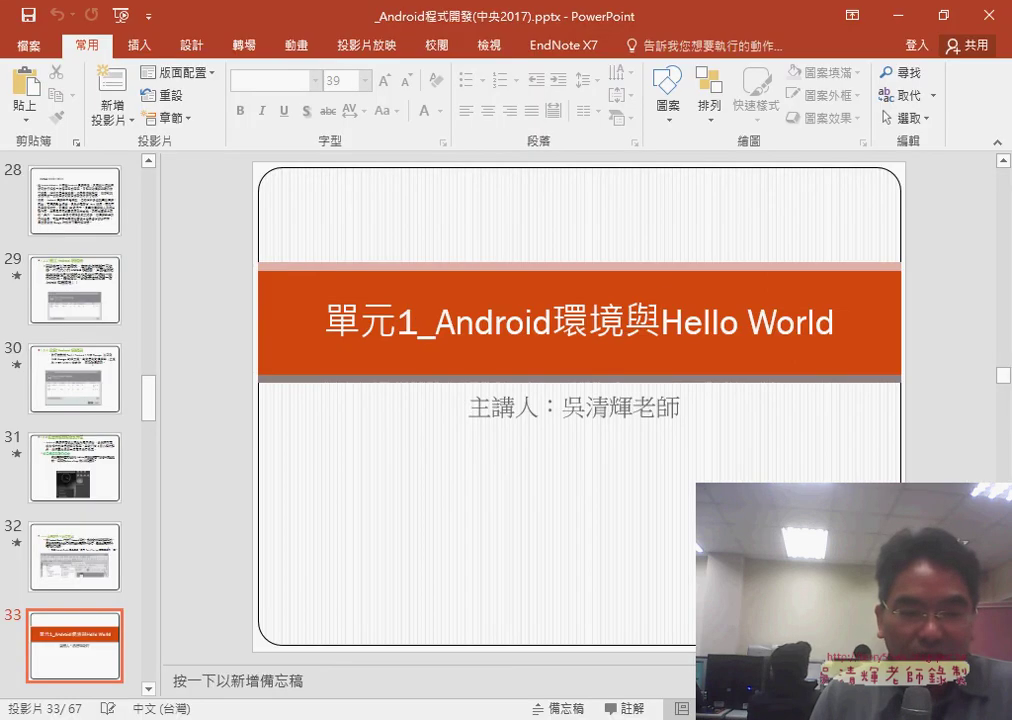
key(alt+Tab)
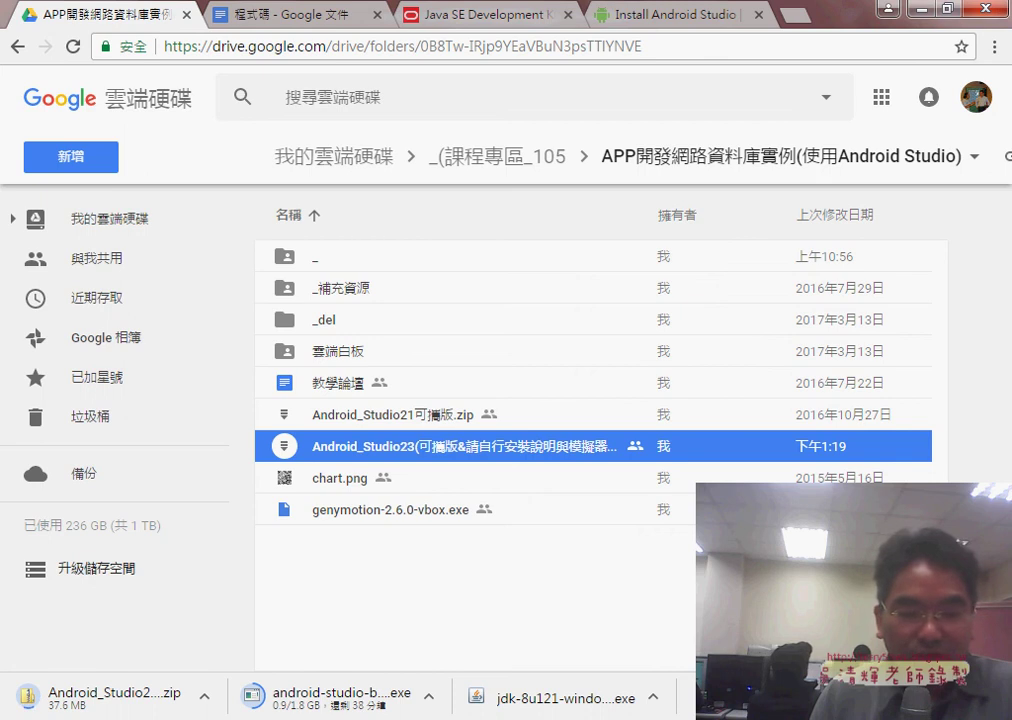
Check the Android Studio zip download's options, then bring TeamViewer to the front.
click(205, 698)
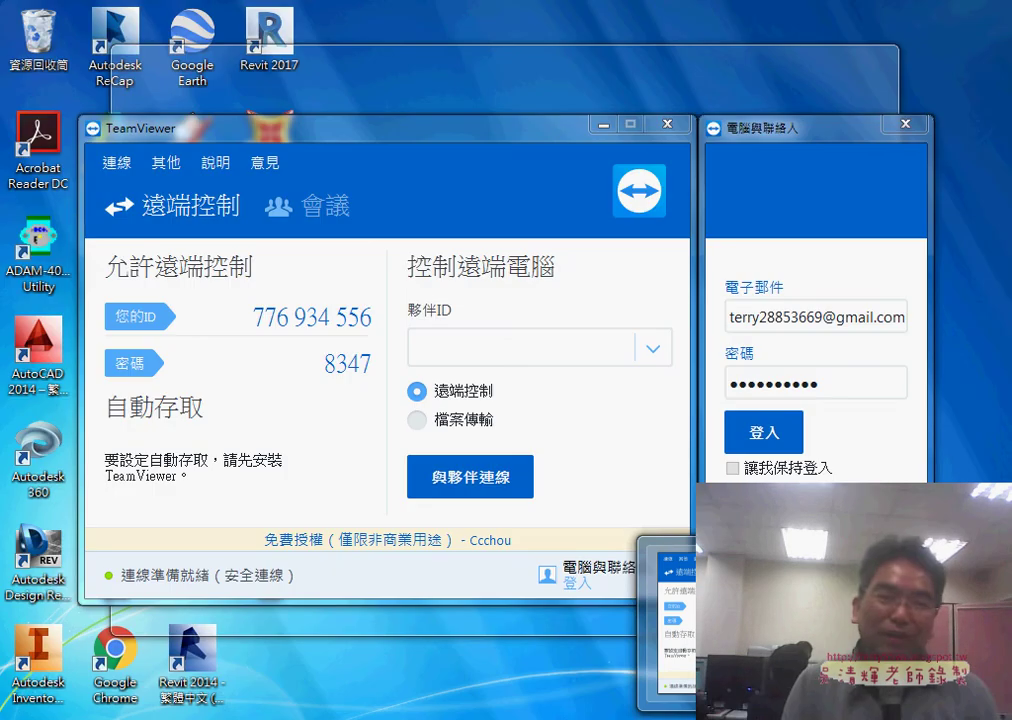
click(668, 620)
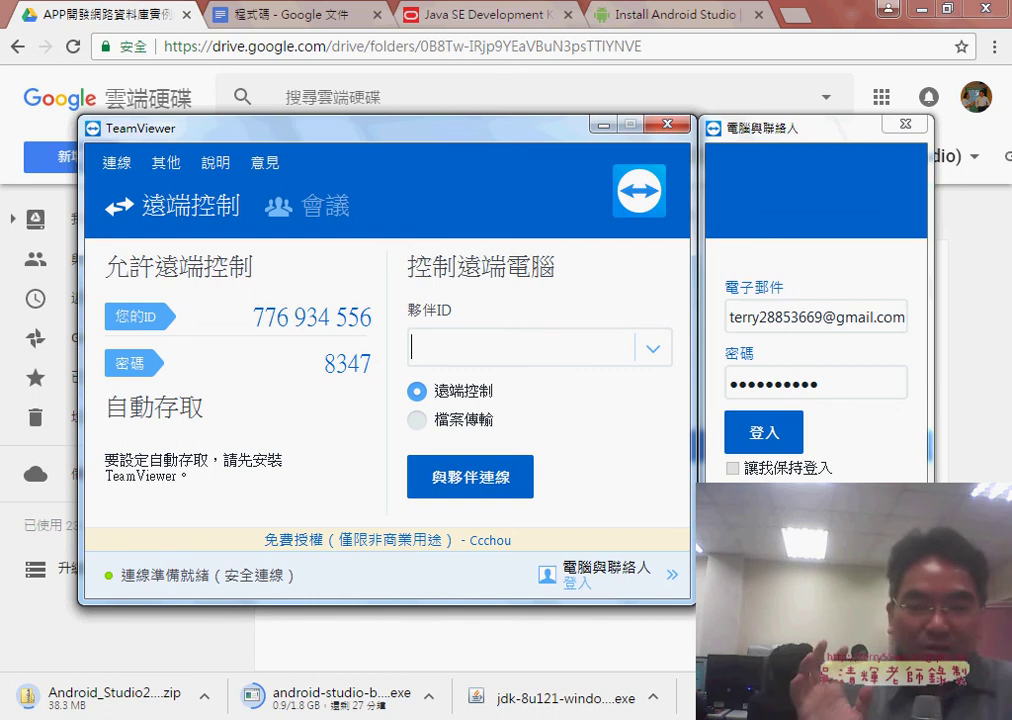
Minimize TeamViewer to reveal the Google Drive course folder files.
click(603, 124)
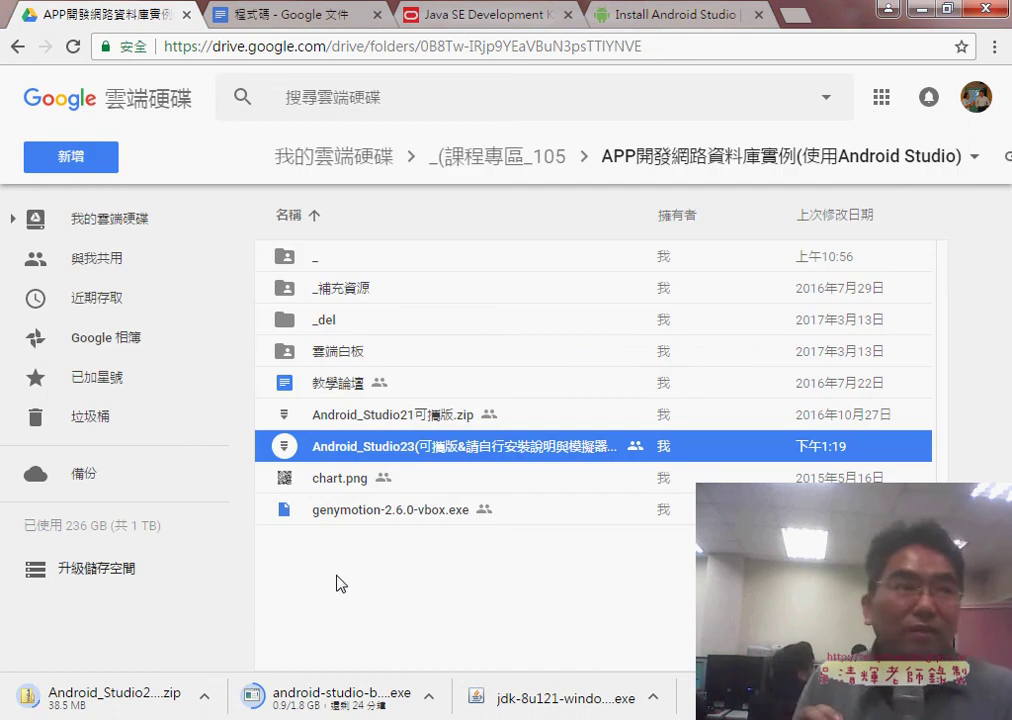